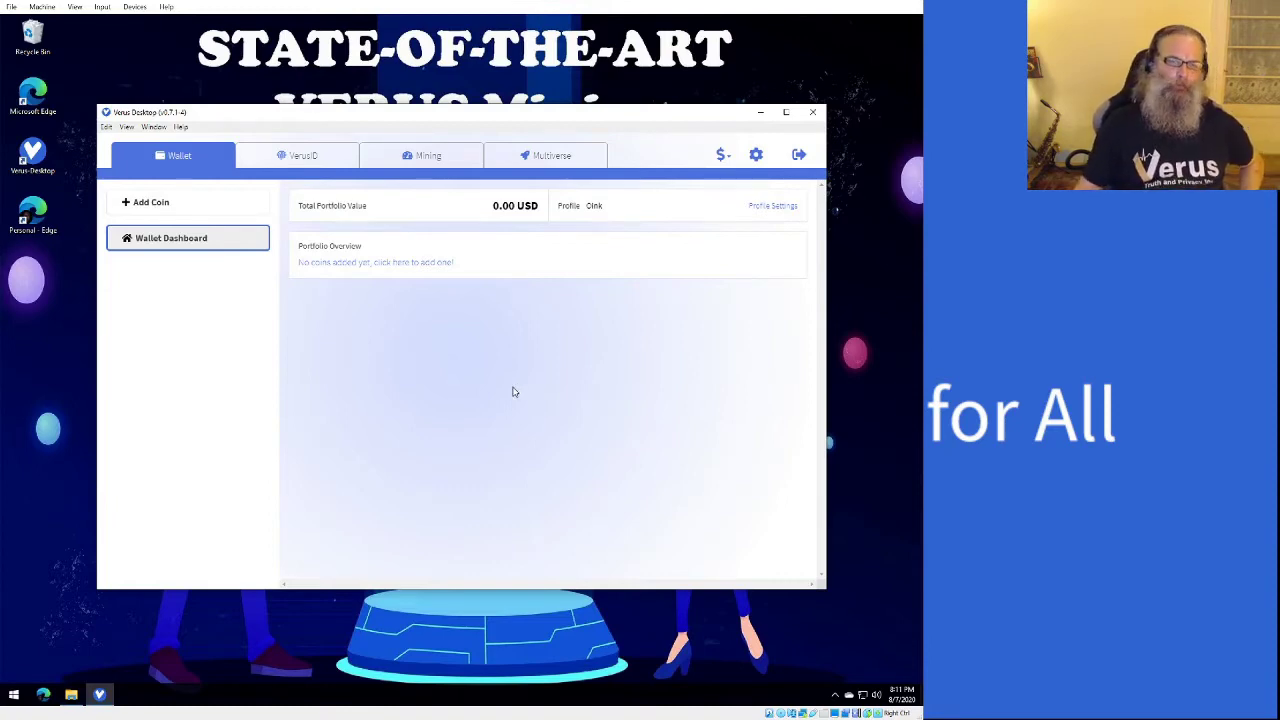
Choose Verus in the Add Coin dialog and continue to its run-mode choice
click(219, 207)
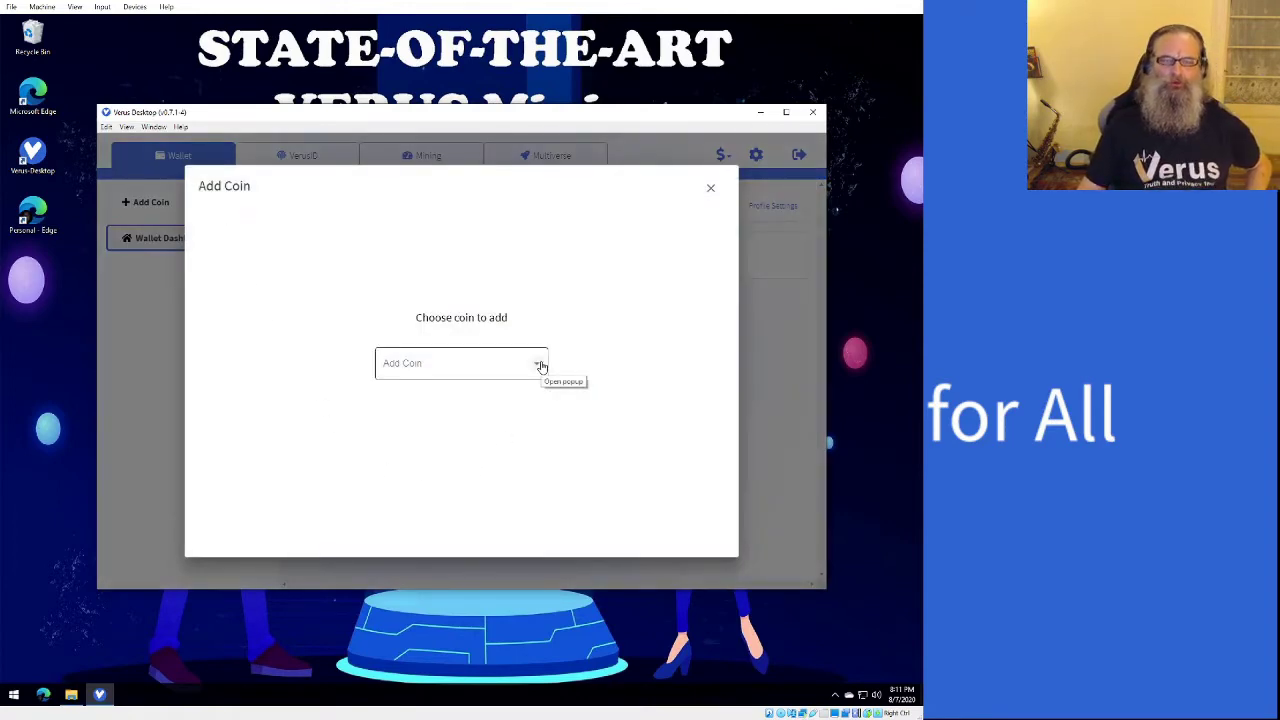
click(710, 189)
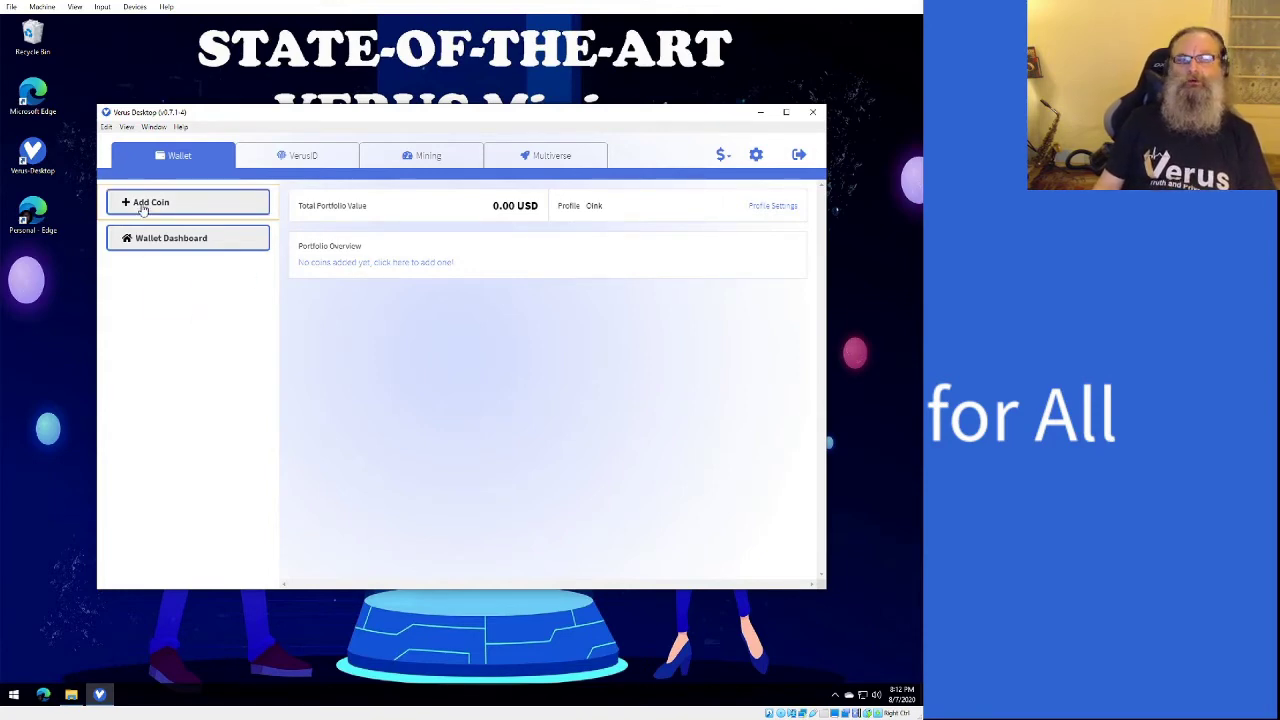
click(143, 204)
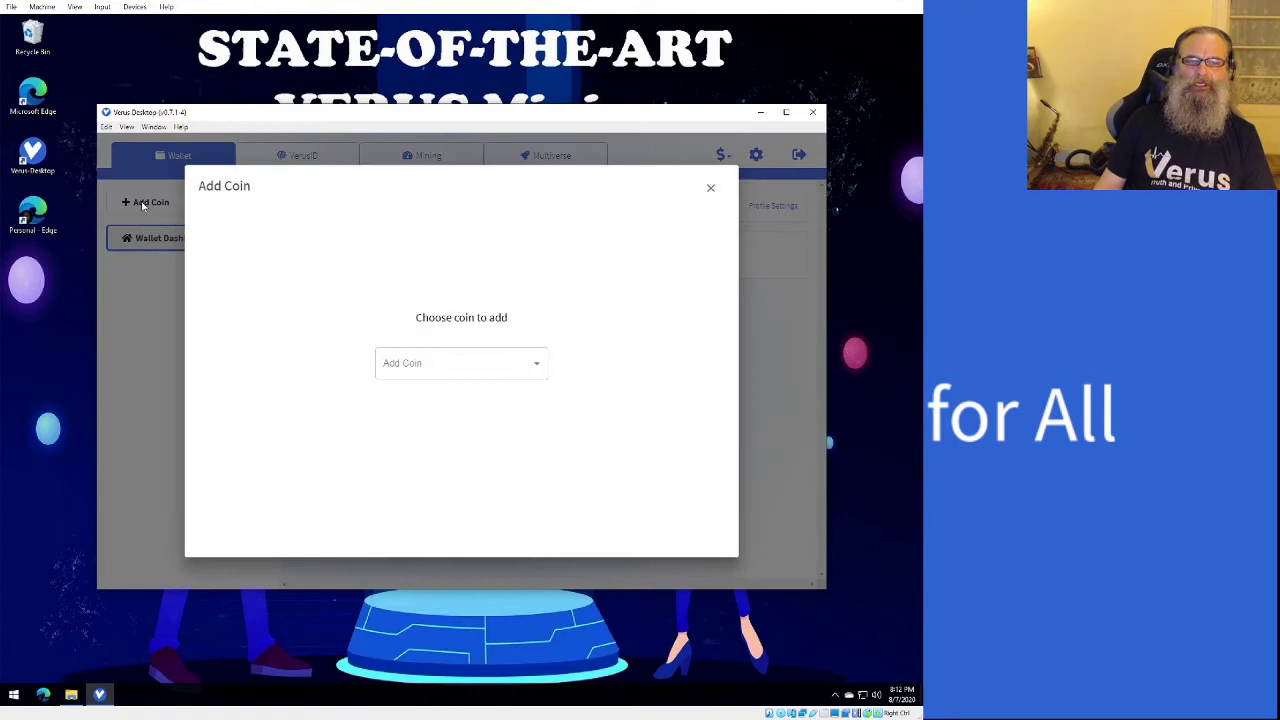
click(538, 366)
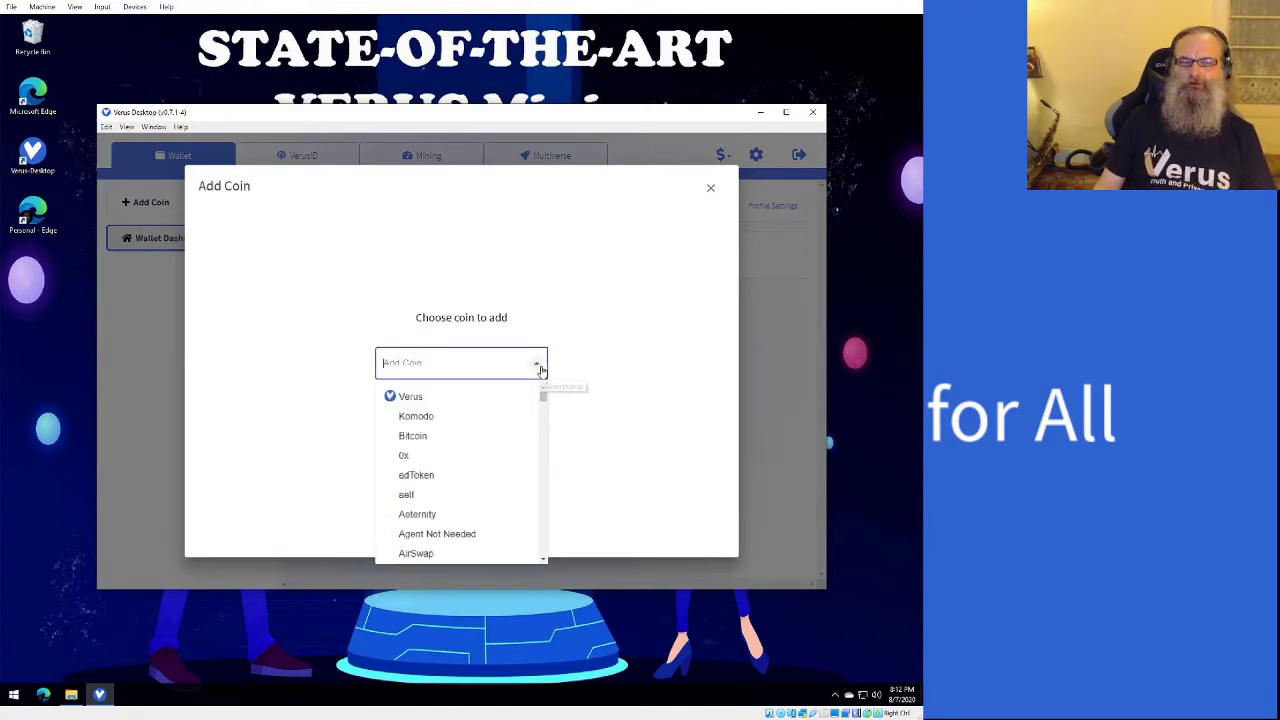
click(464, 400)
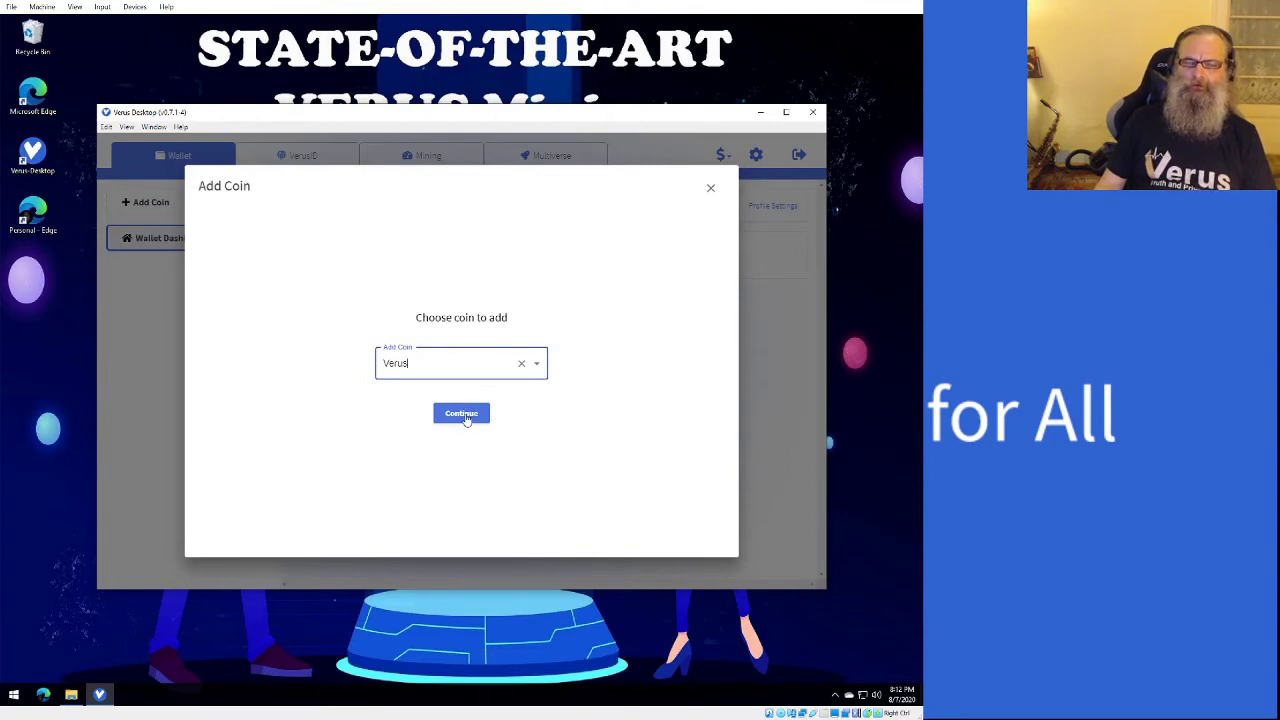
click(463, 415)
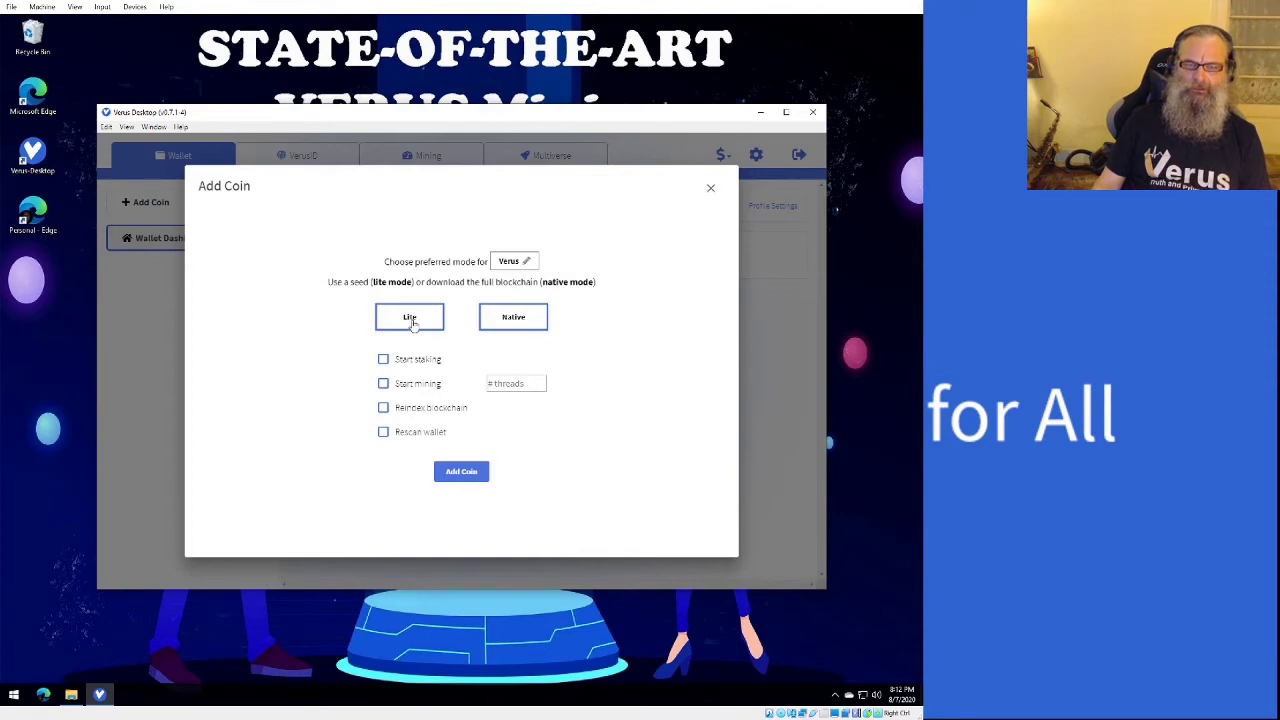
Select Native mode for Verus, briefly enabling mining with 1 thread before disabling it again
click(510, 317)
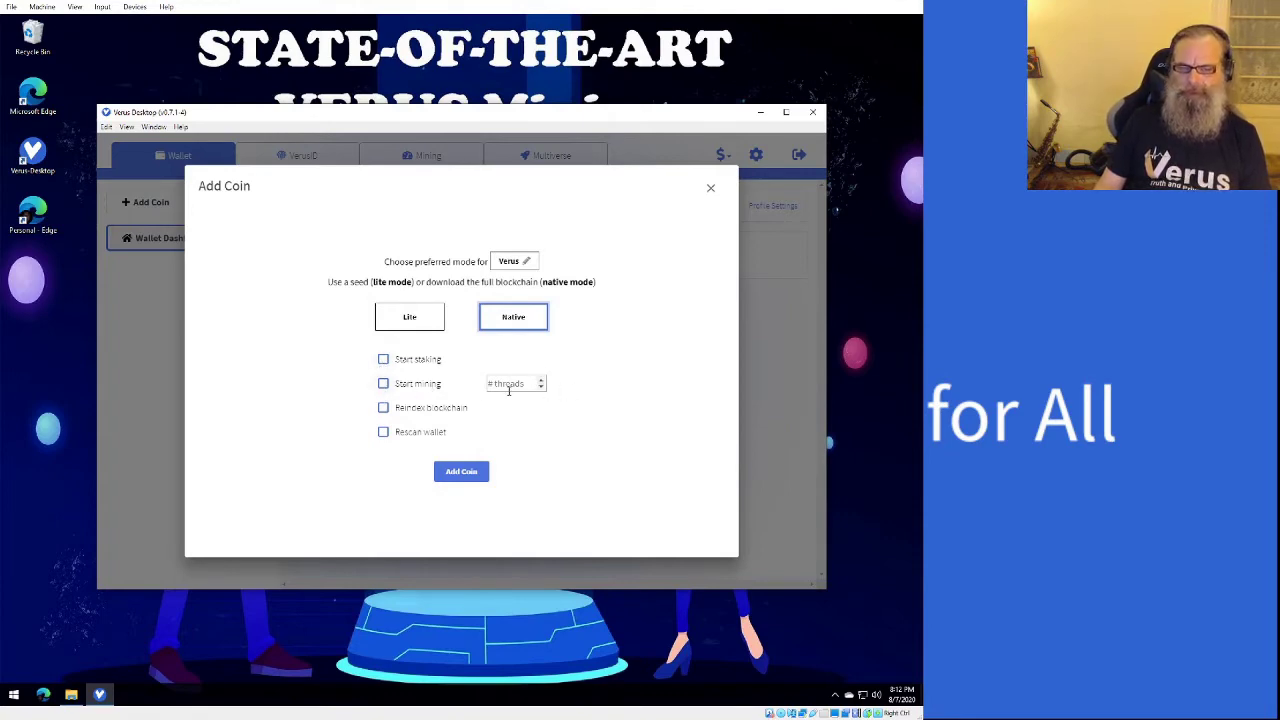
click(383, 383)
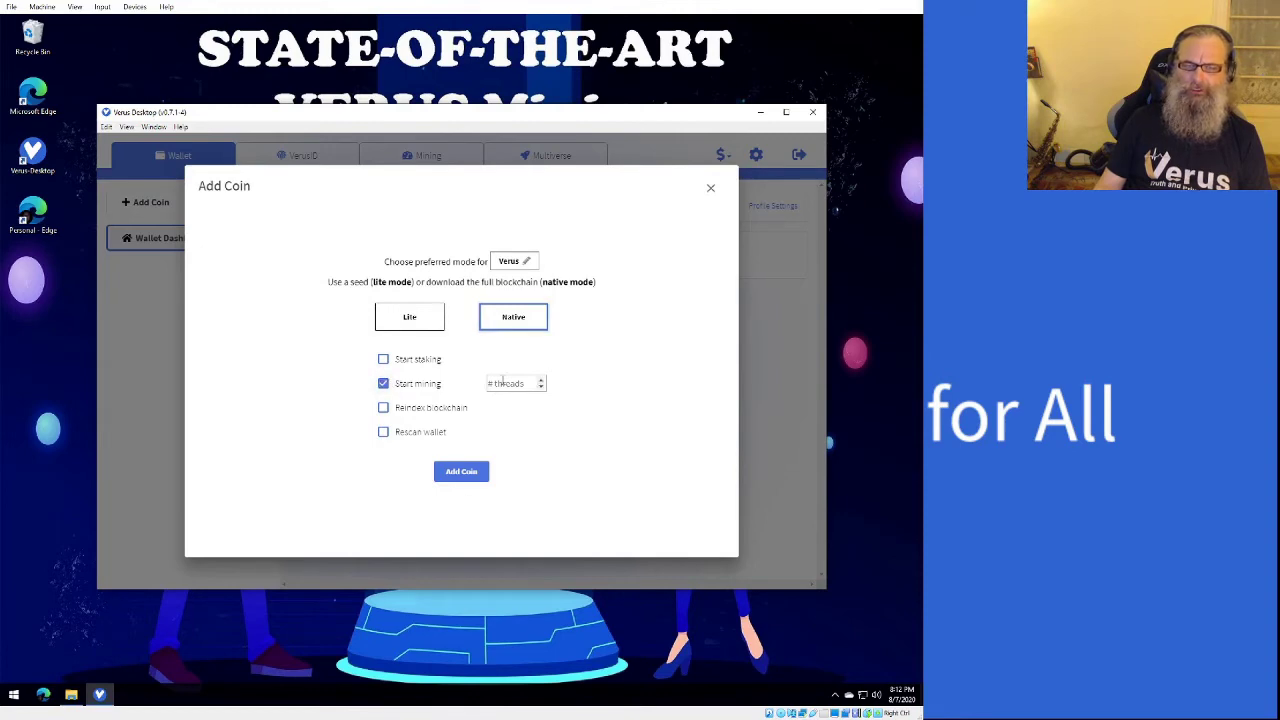
click(541, 381)
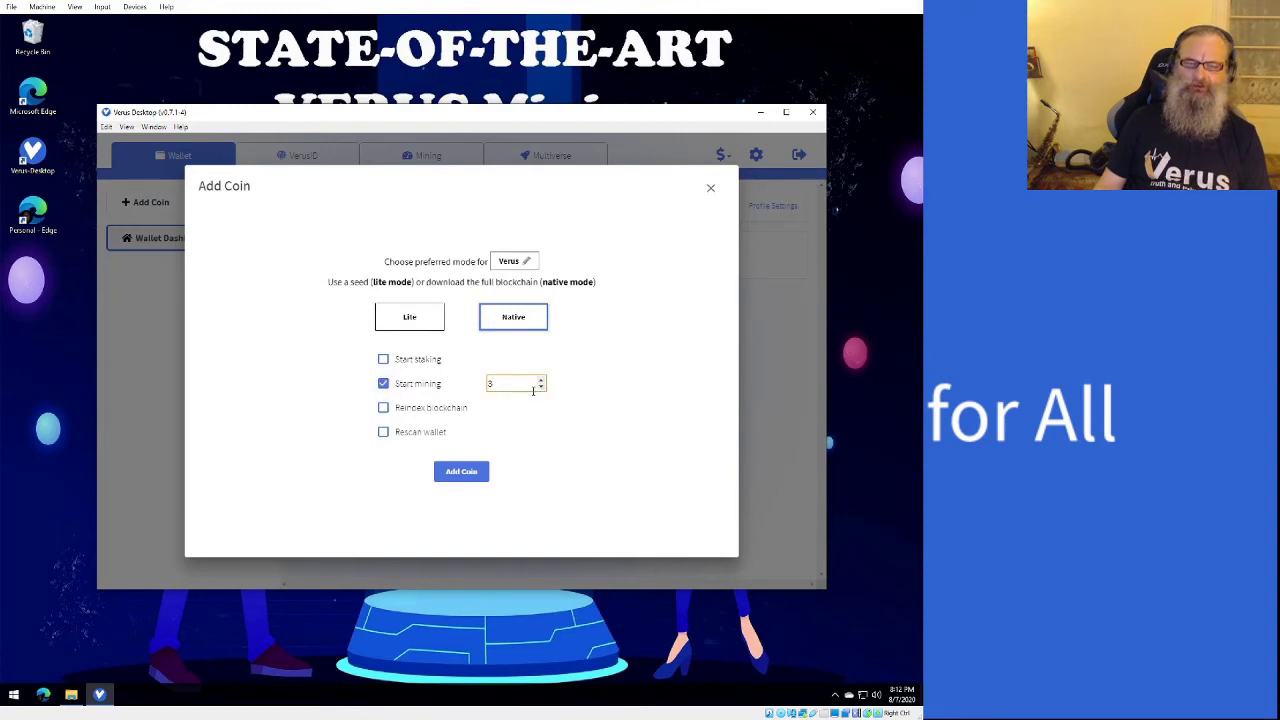
click(383, 384)
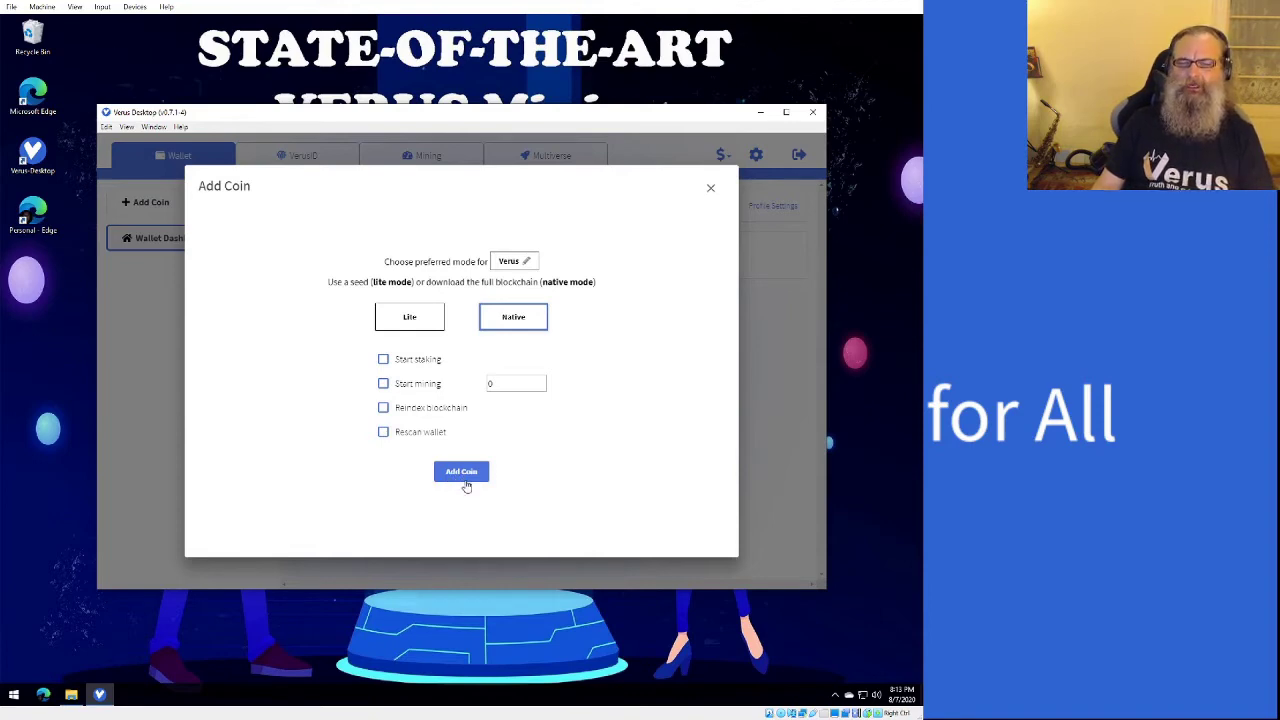
Add Verus in native mode, letting the required ZCash parameters download
click(466, 478)
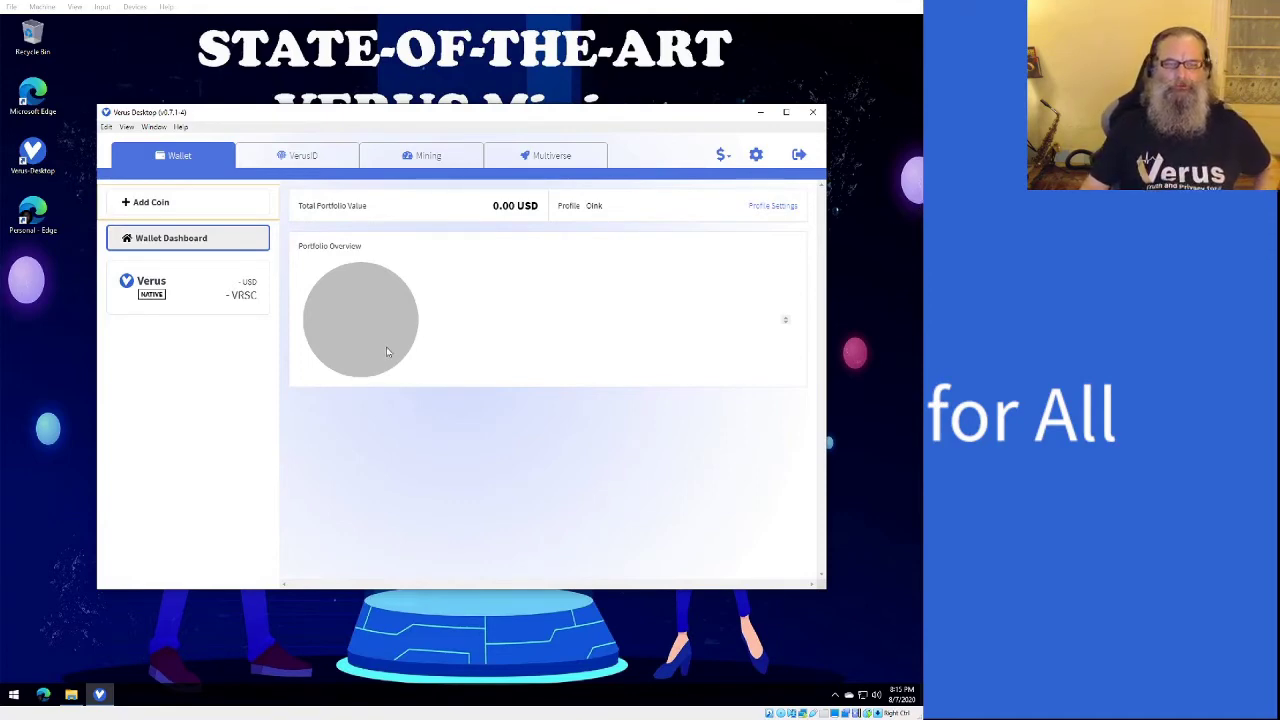
Open the Verus coin's wallet page showing its 0 VRSC balance and sync progress
click(160, 305)
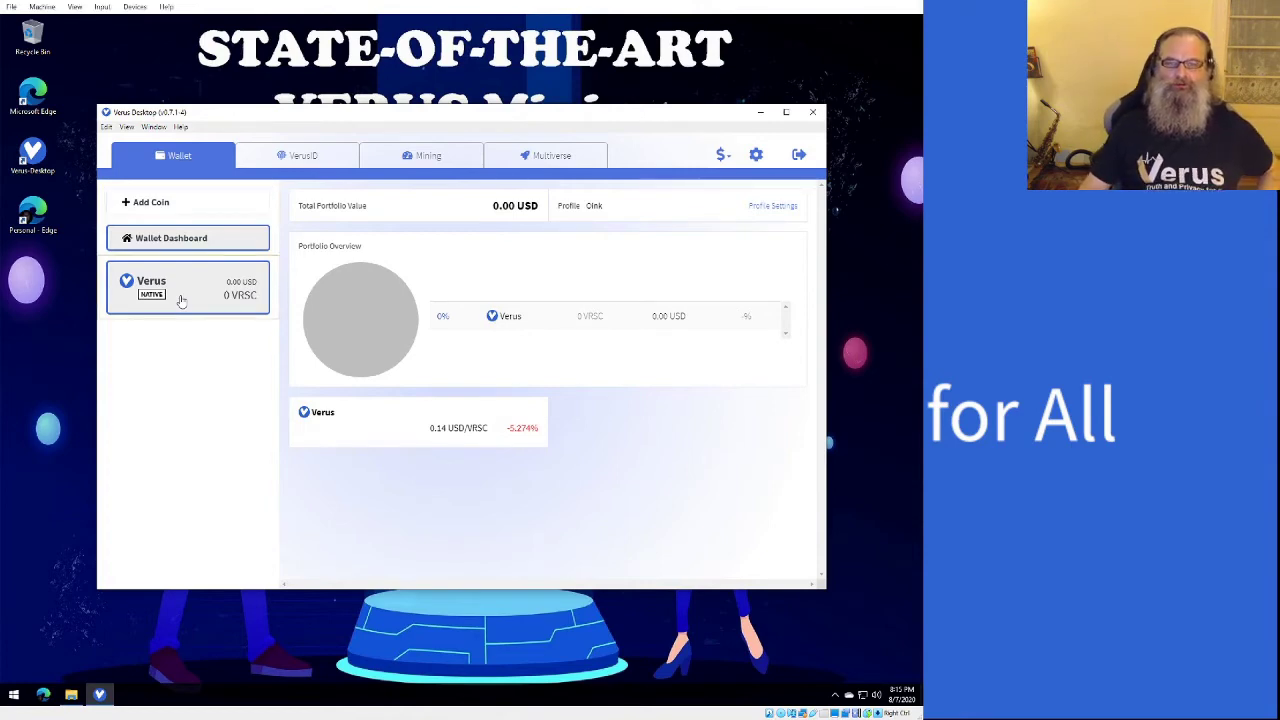
click(181, 301)
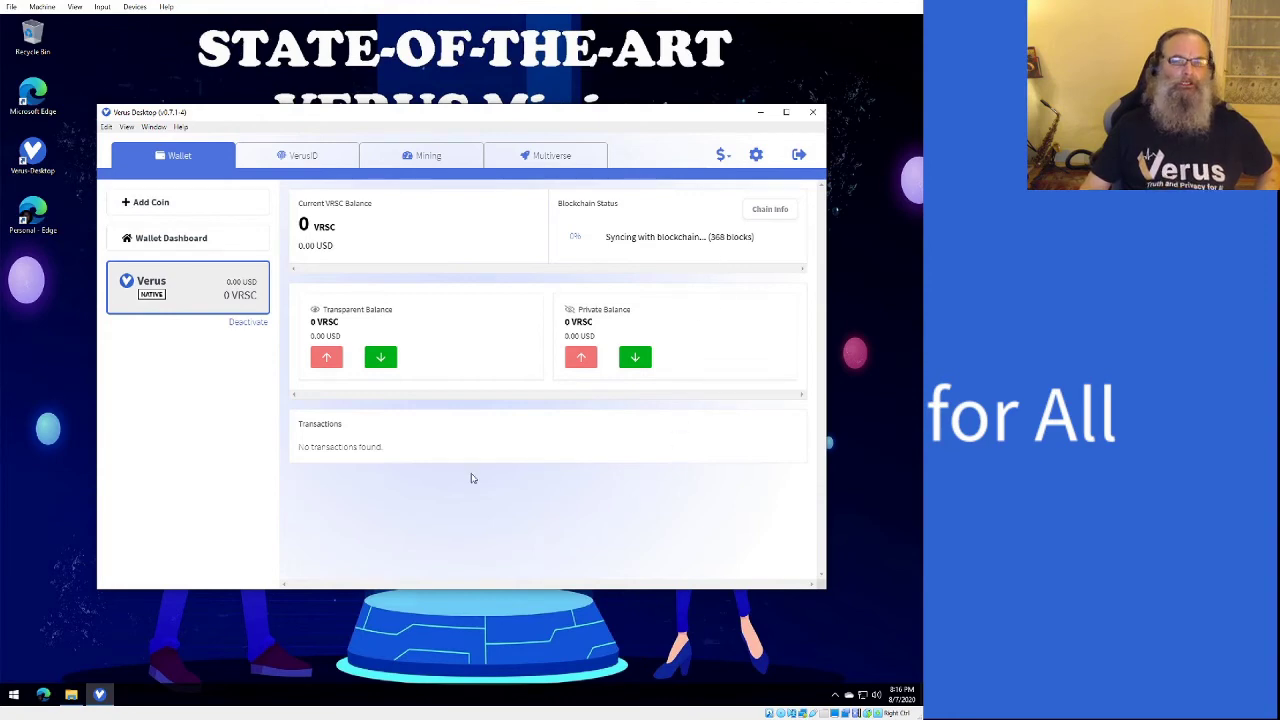
Add Komodo (KMD) to the wallet as a native-mode coin
click(181, 203)
click(463, 366)
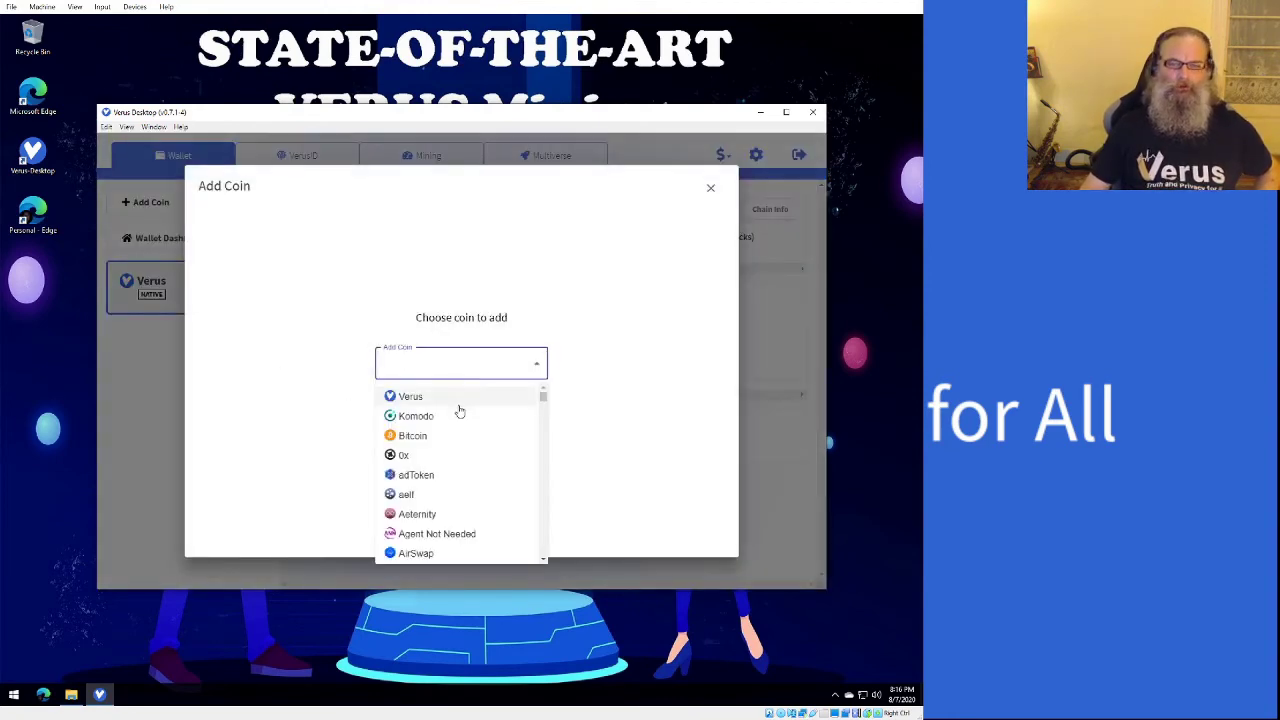
click(459, 418)
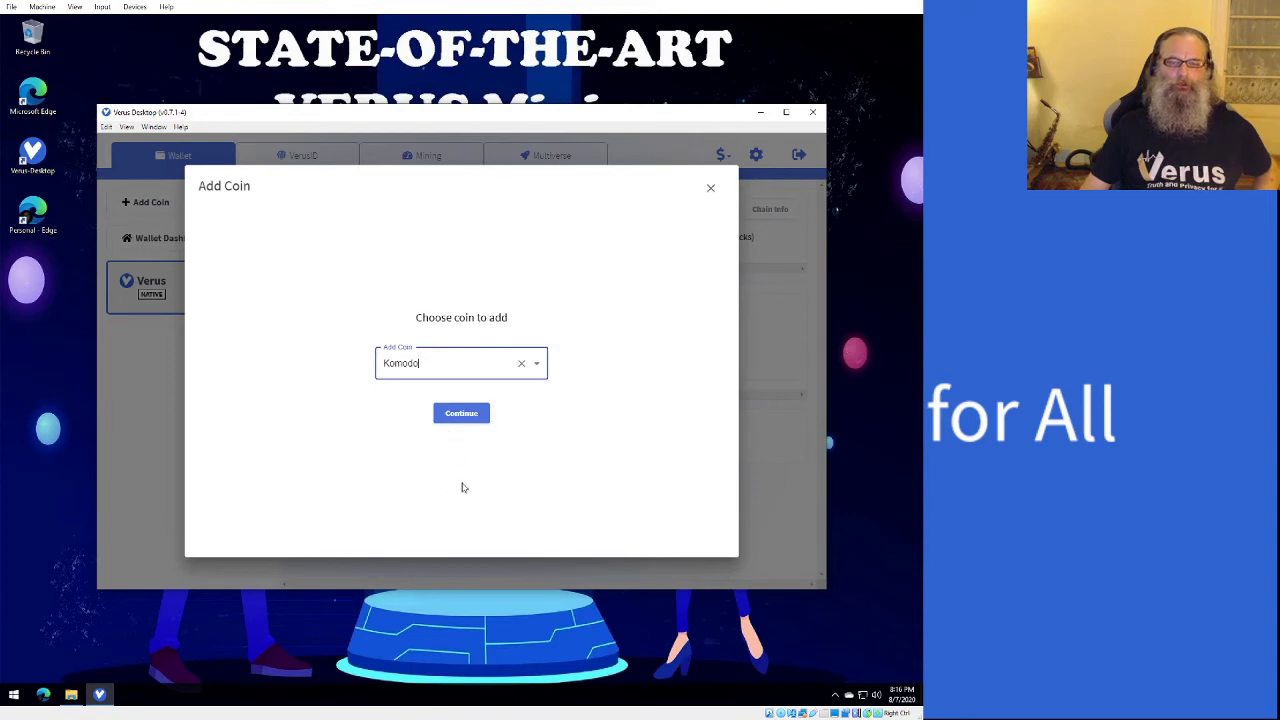
click(473, 415)
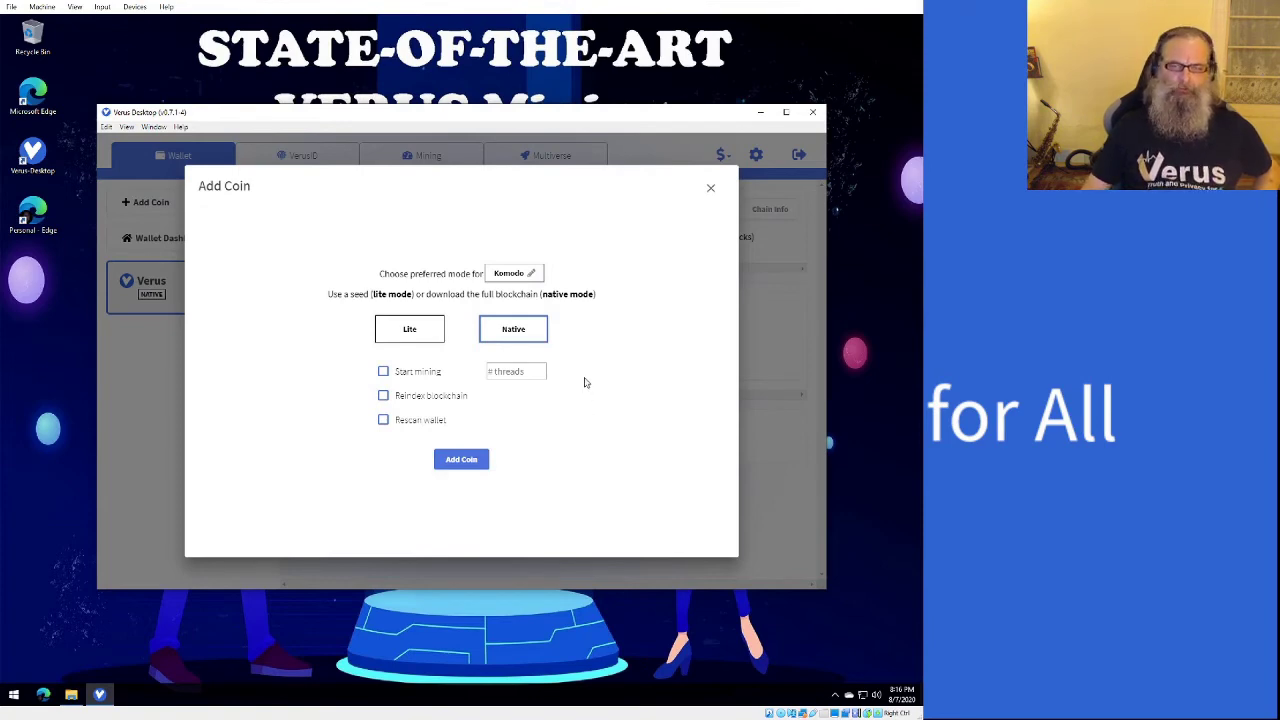
click(526, 329)
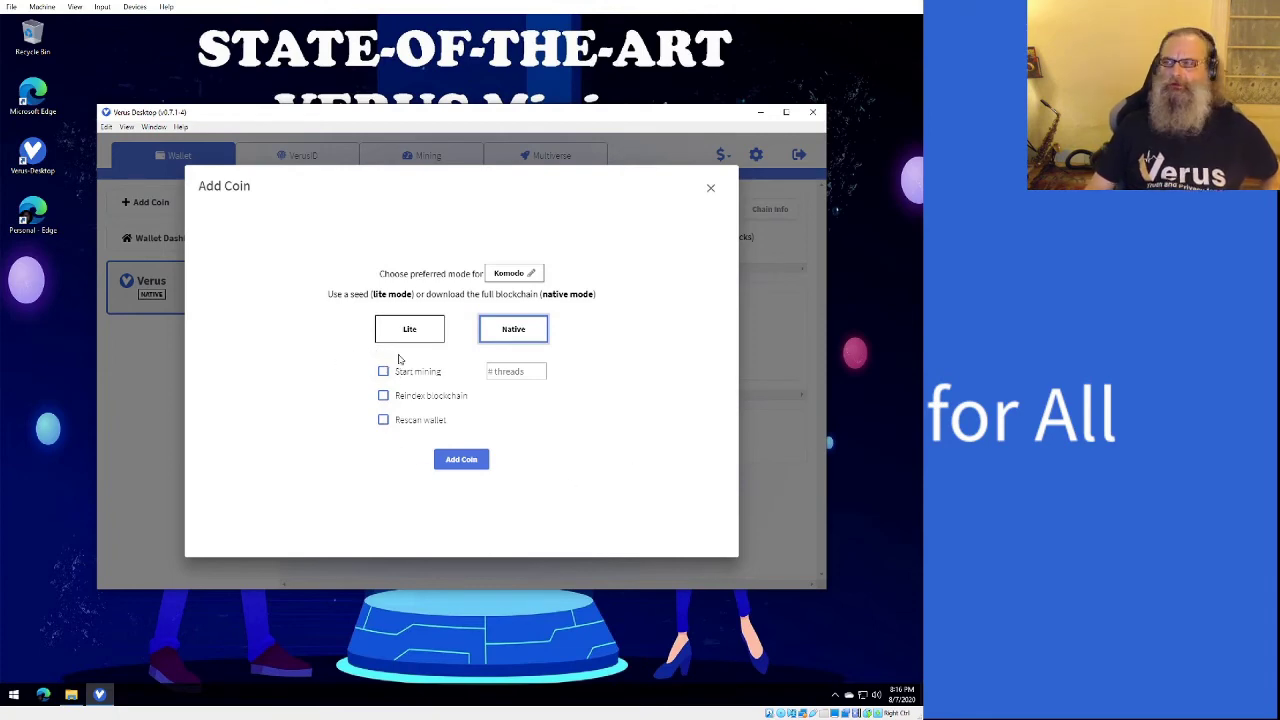
click(462, 460)
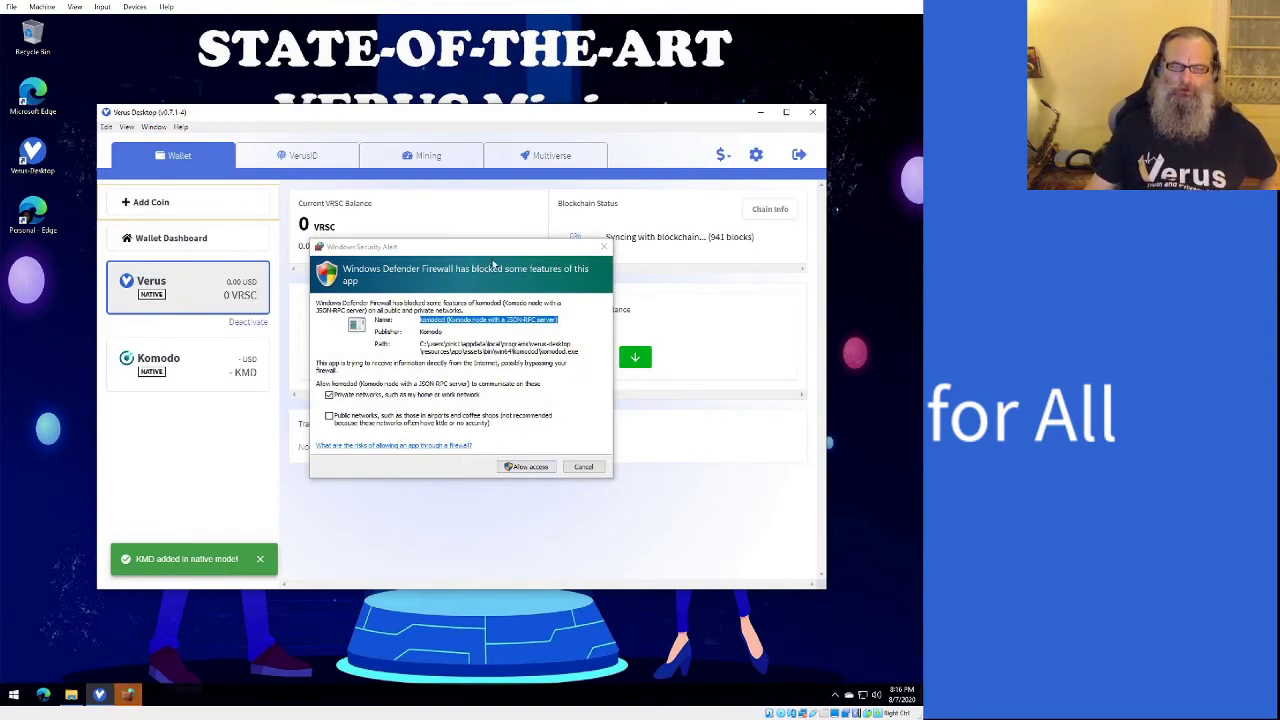
Allow the Komodo node through Windows Defender Firewall on private and public networks
drag(495, 256, 452, 280)
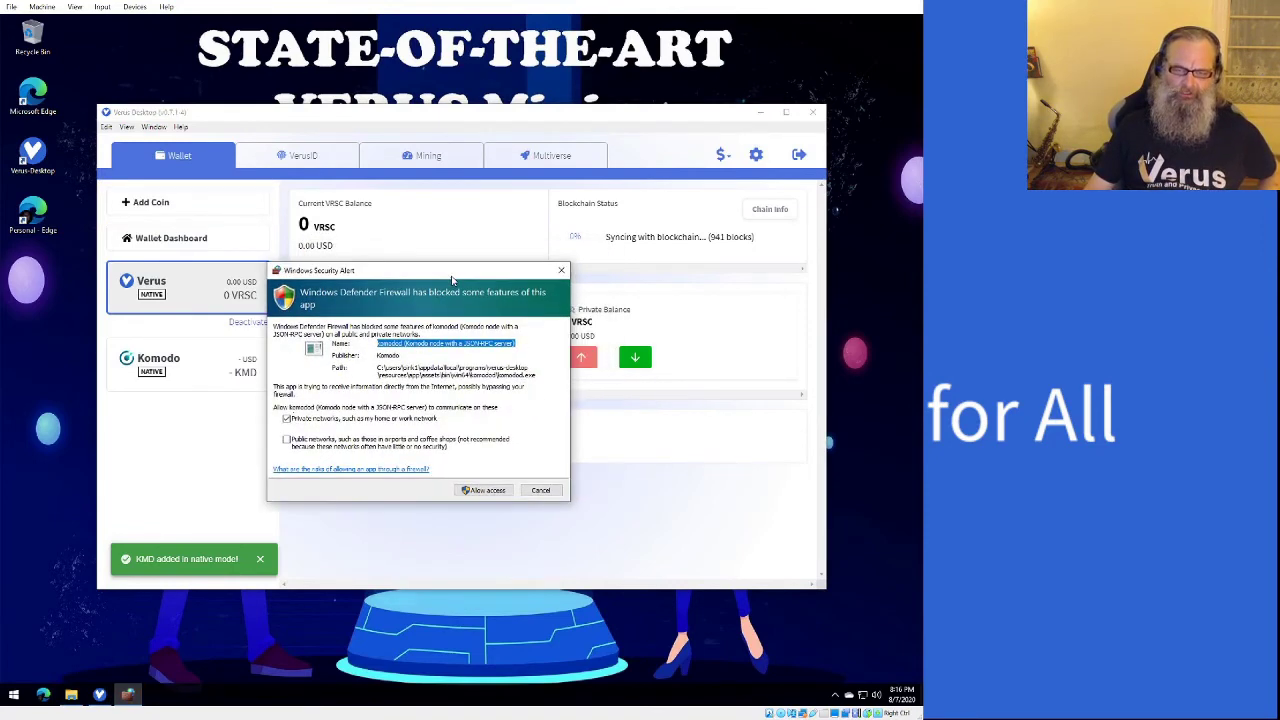
click(289, 441)
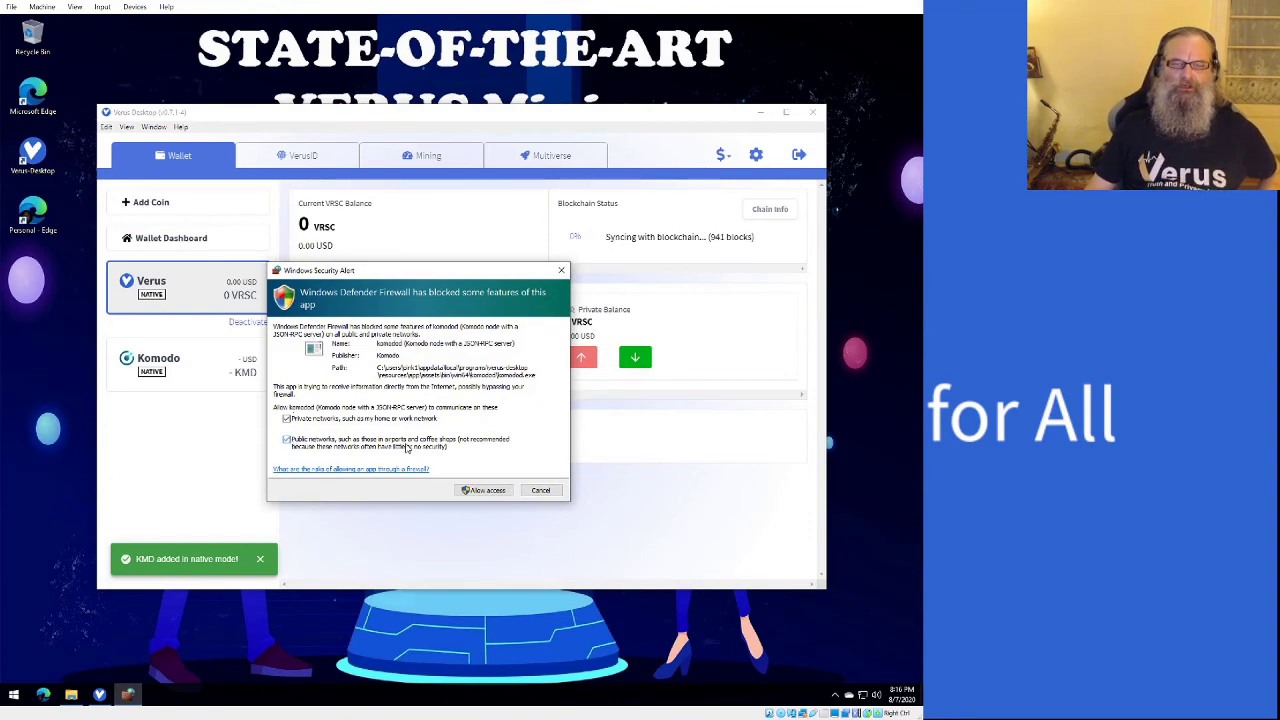
click(481, 491)
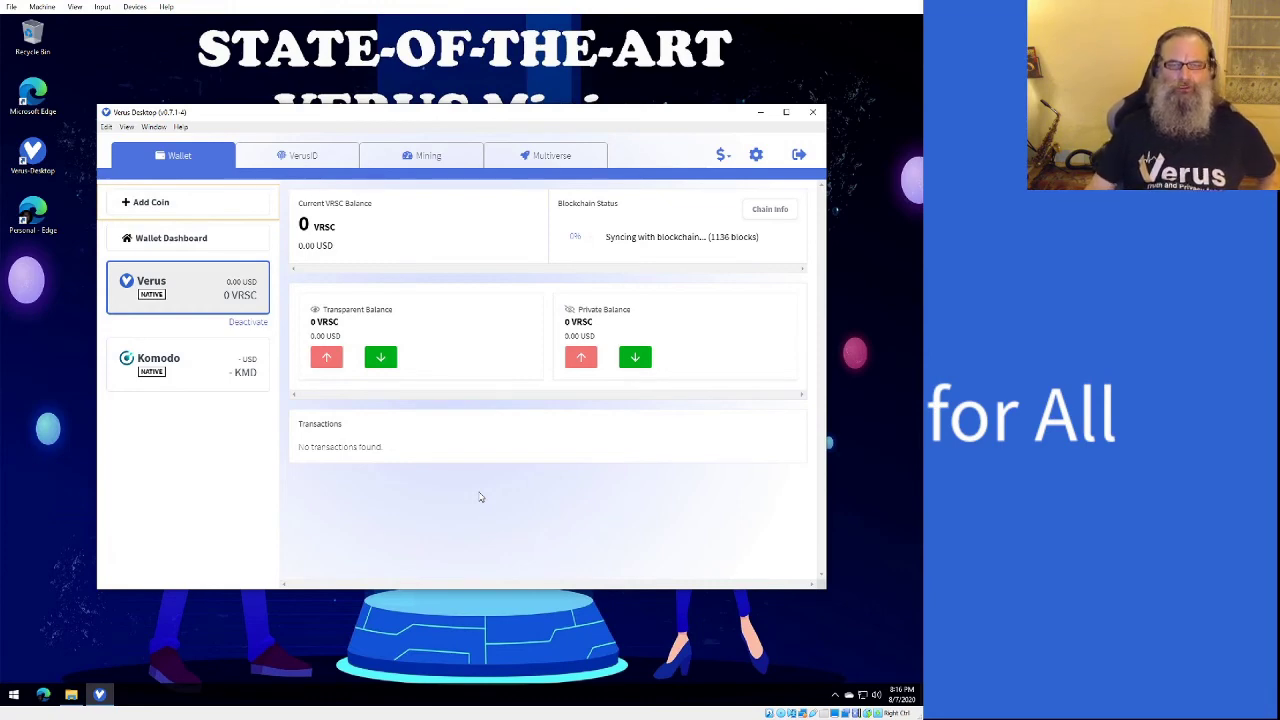
Check the Komodo and Verus wallet views, ending on the Komodo wallet
click(201, 383)
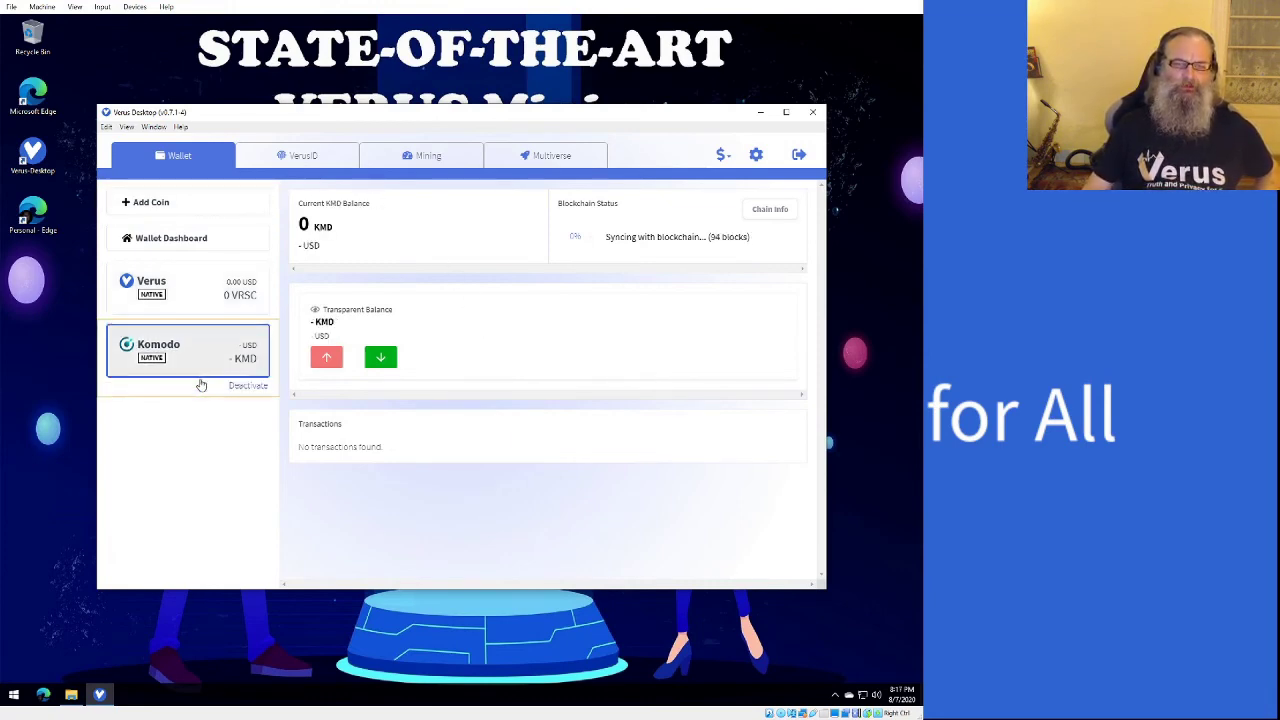
click(198, 294)
click(187, 362)
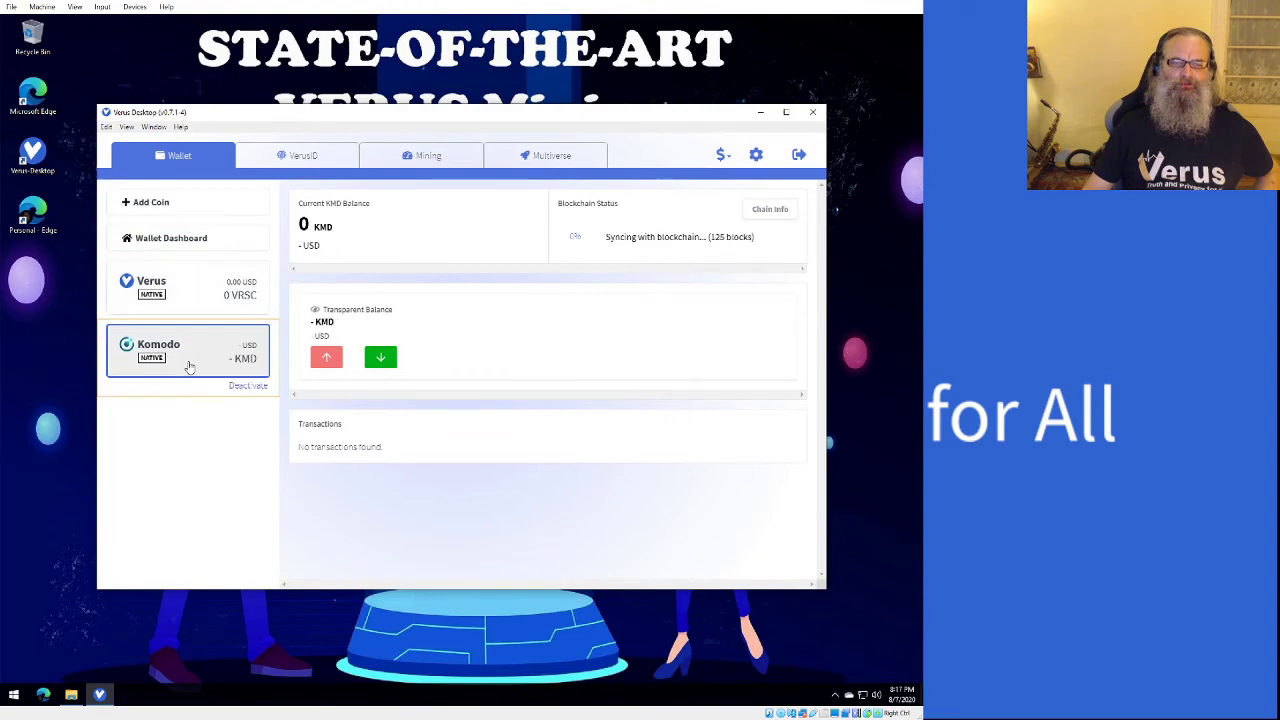
Search the coin list for 'pirate' and add Pirate in native mode
click(177, 207)
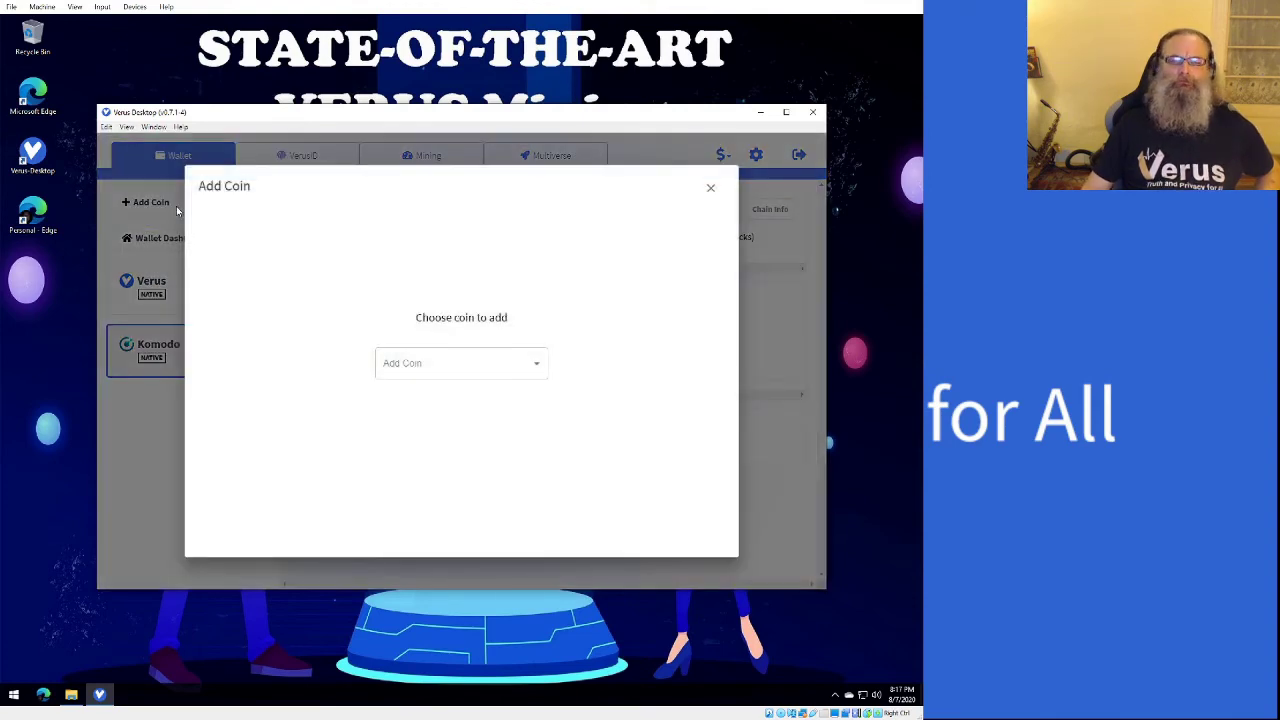
click(452, 372)
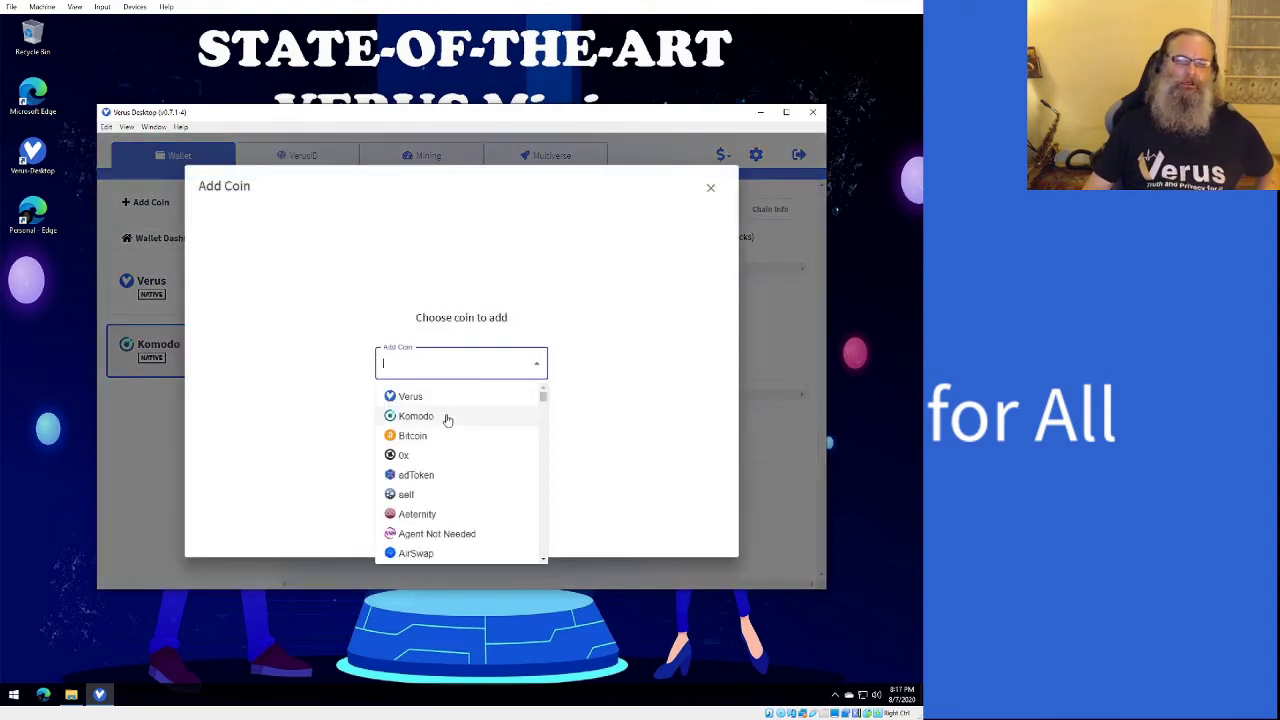
text(p)
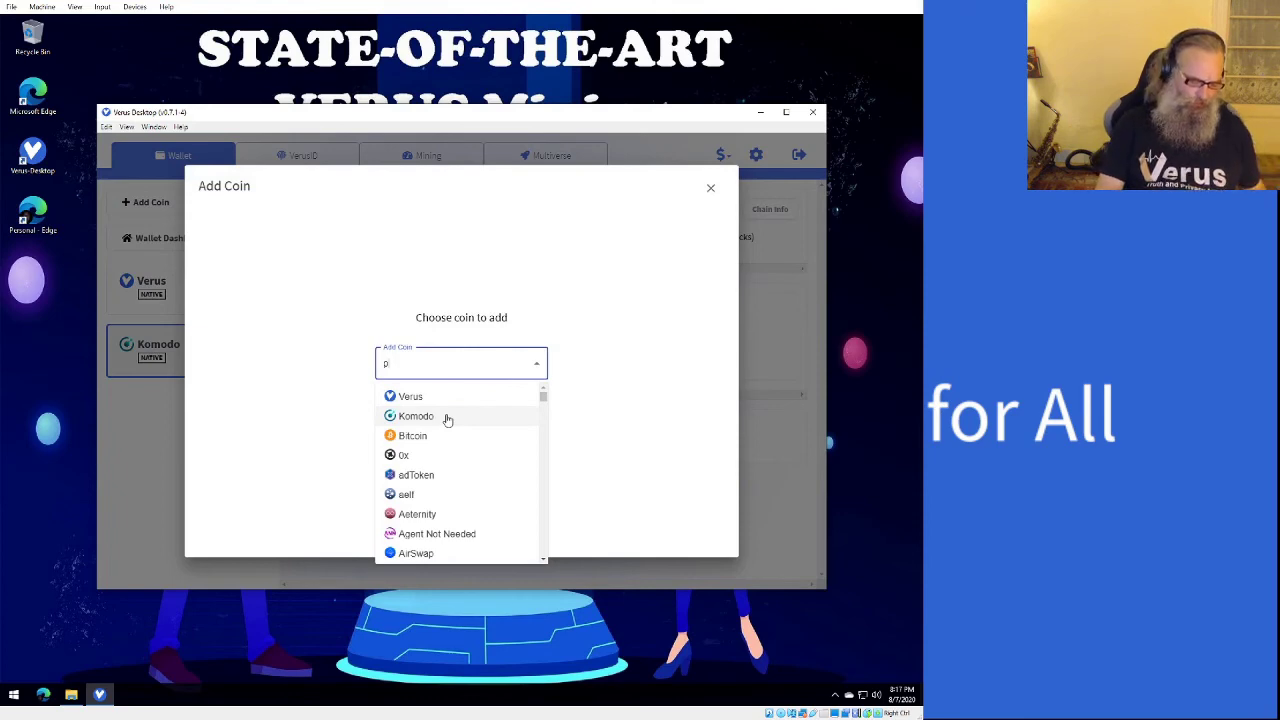
text(irate)
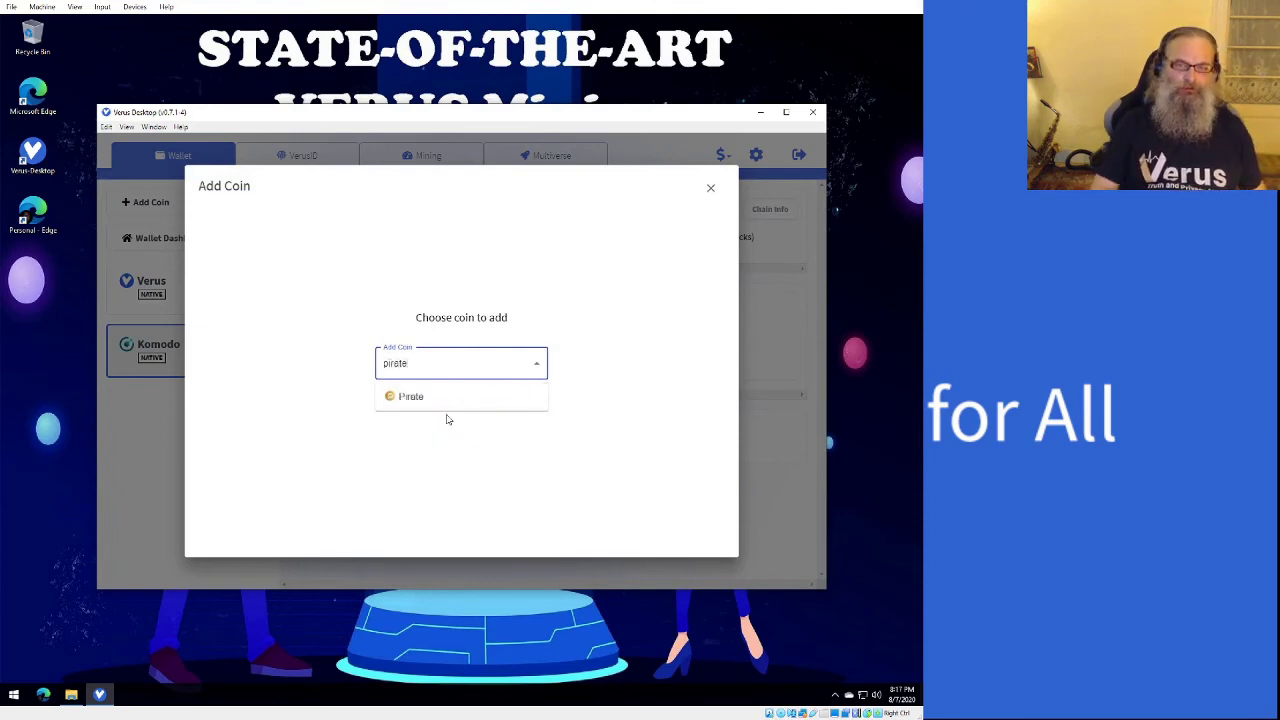
click(434, 399)
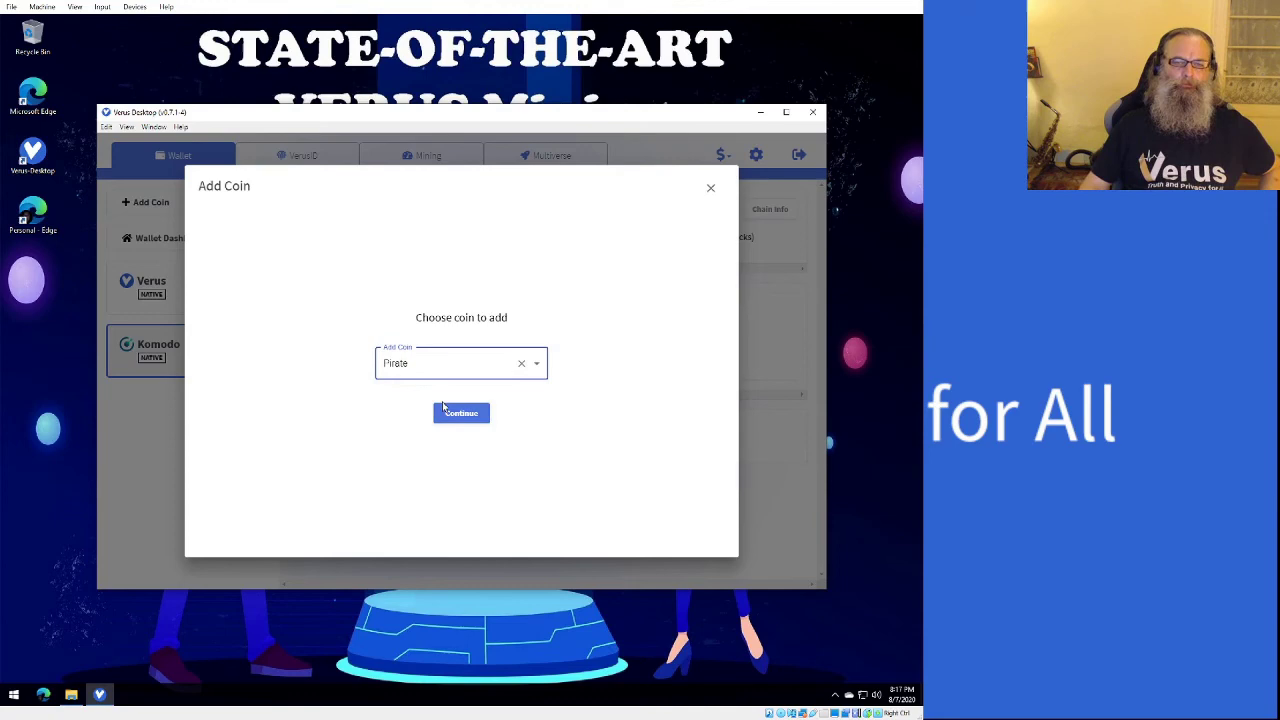
click(453, 413)
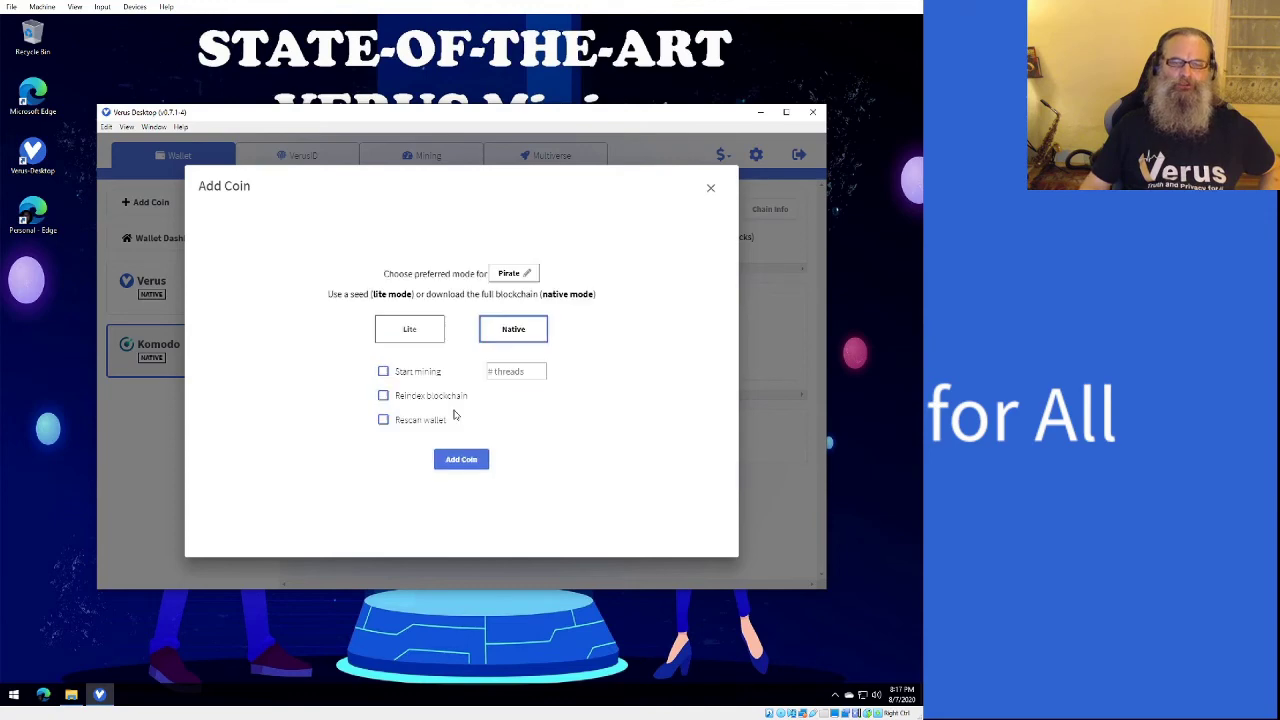
click(459, 463)
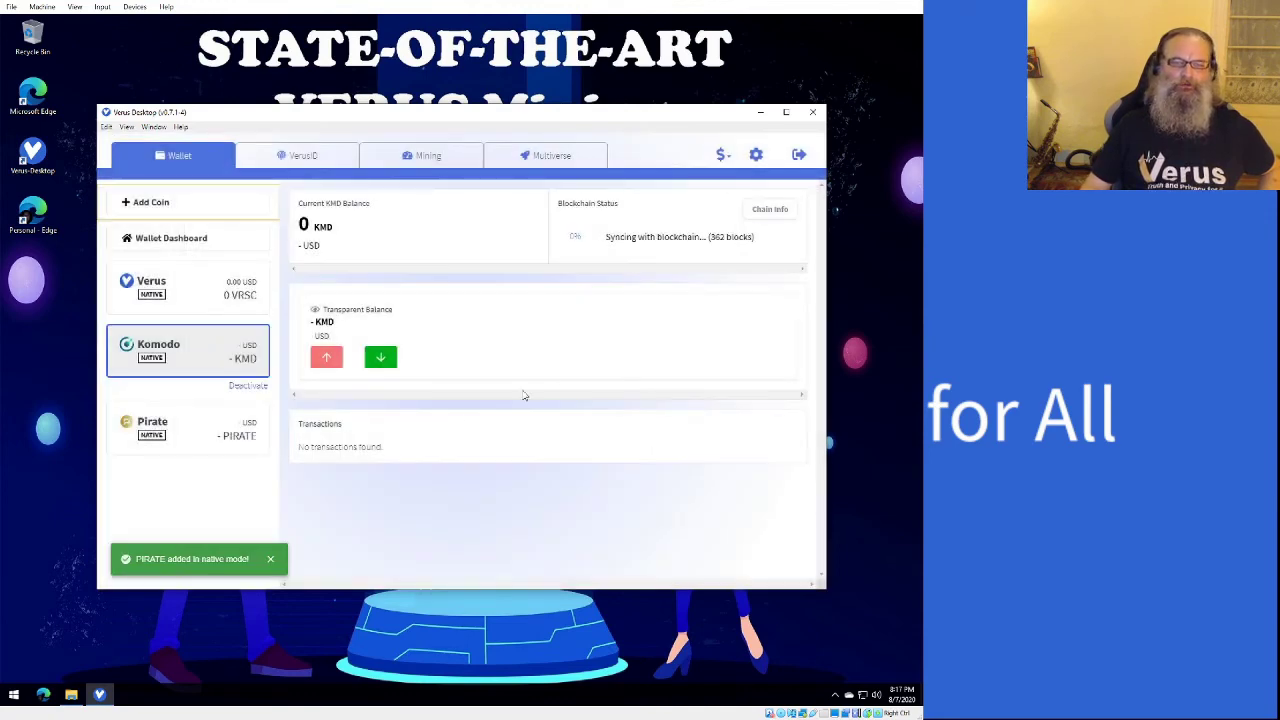
Add Zcash (found via 'zec') in native mode and allow its node through the firewall, including public networks
click(145, 202)
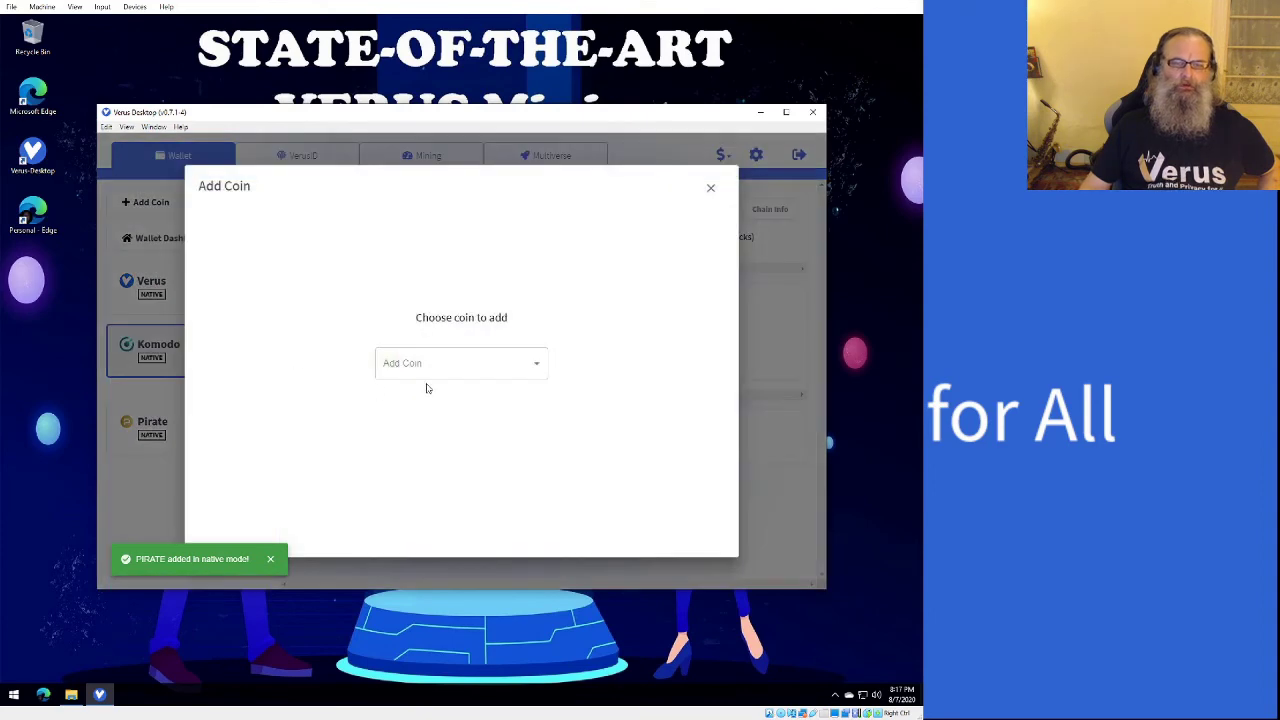
click(439, 372)
text(zec)
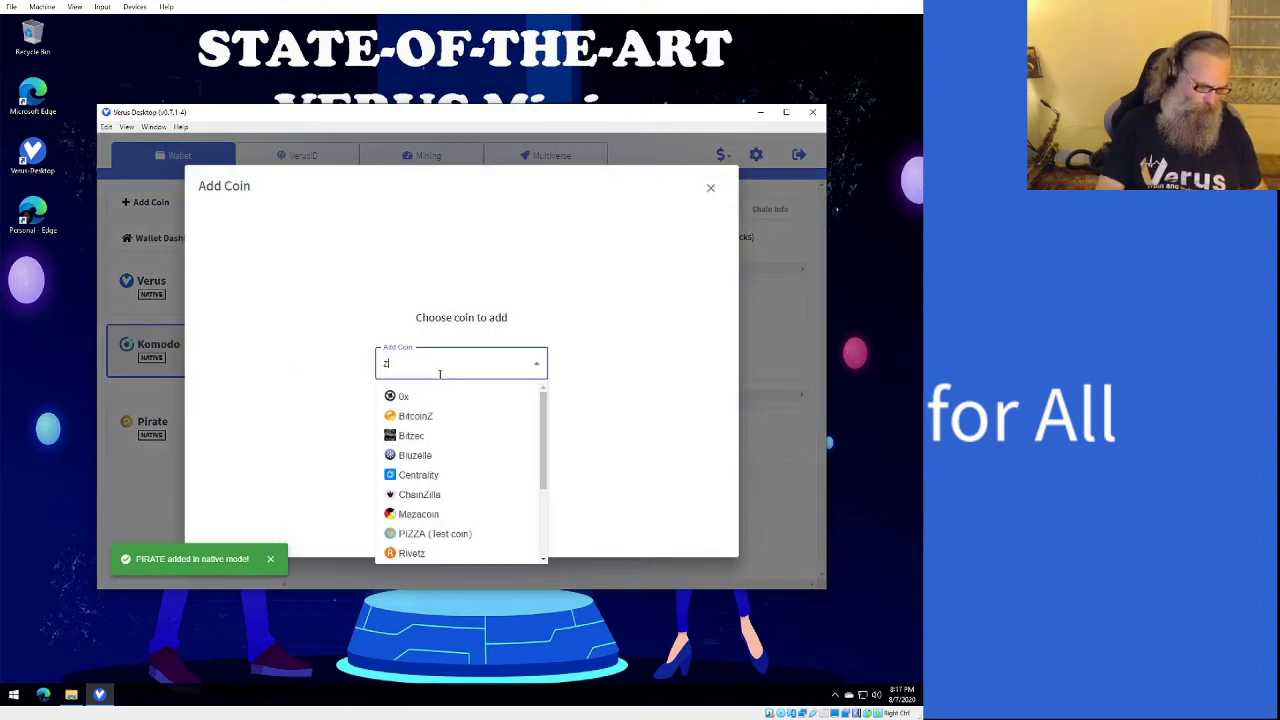
click(425, 415)
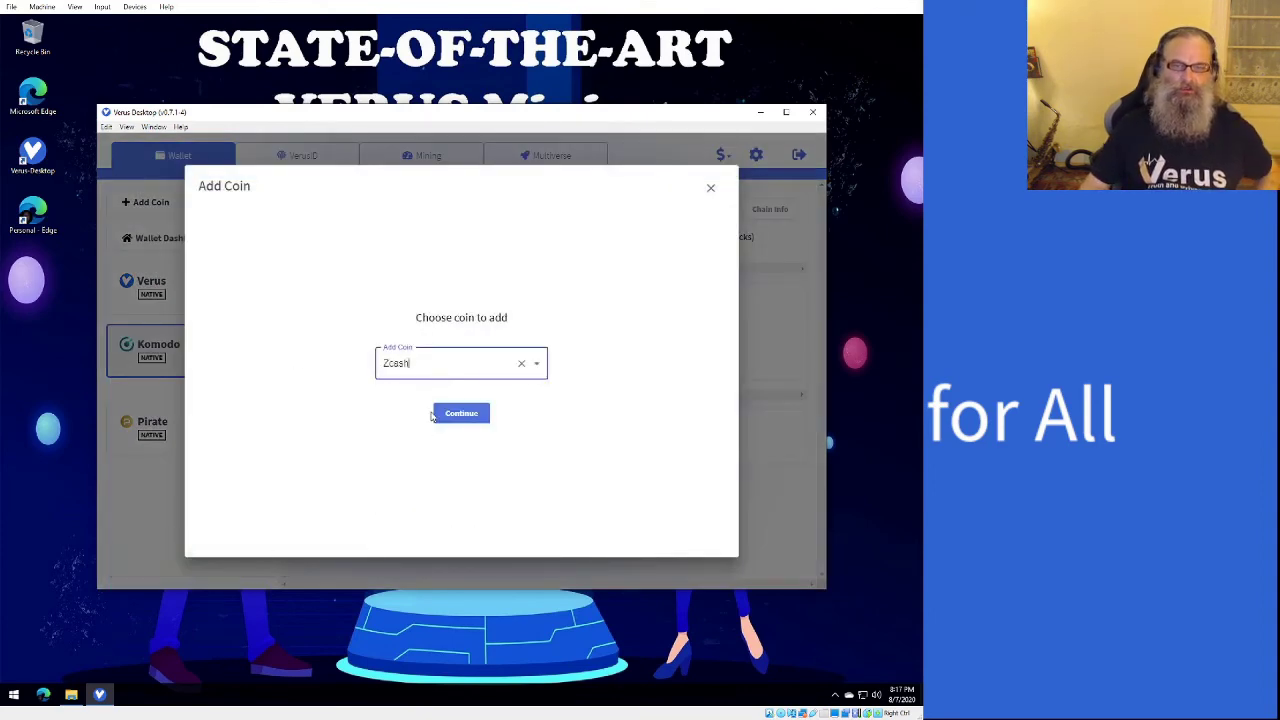
click(450, 418)
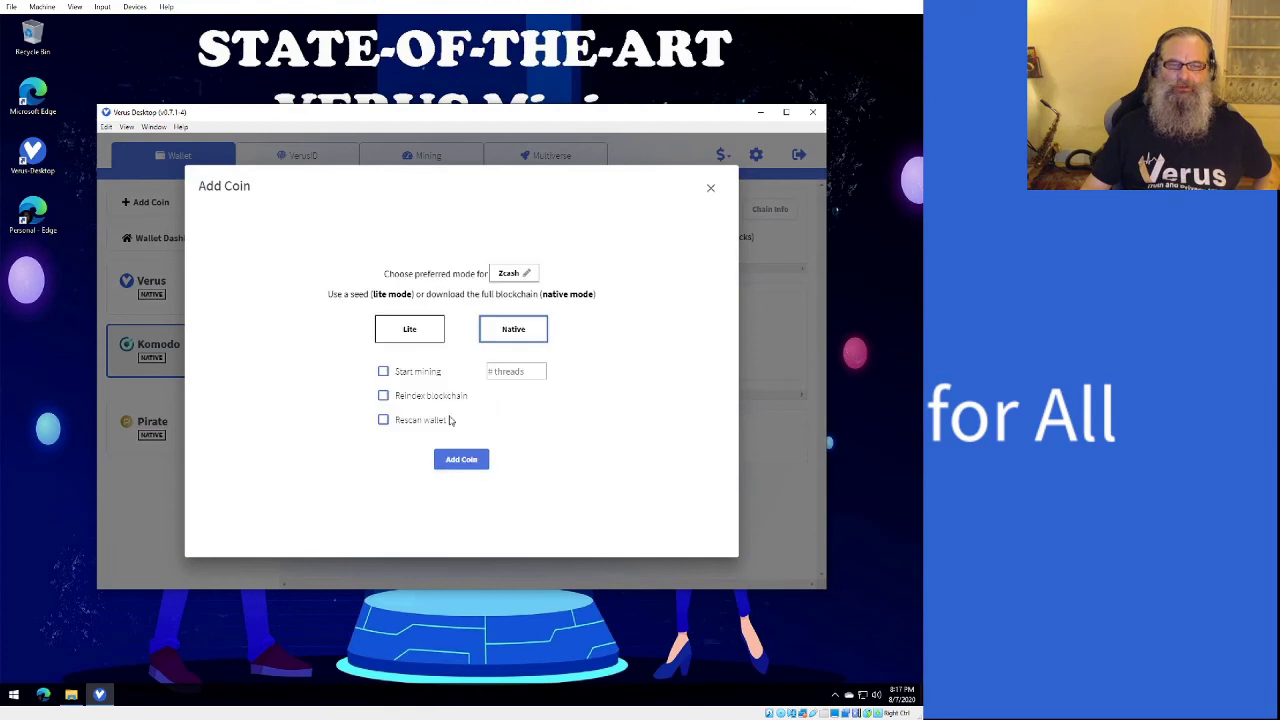
click(469, 464)
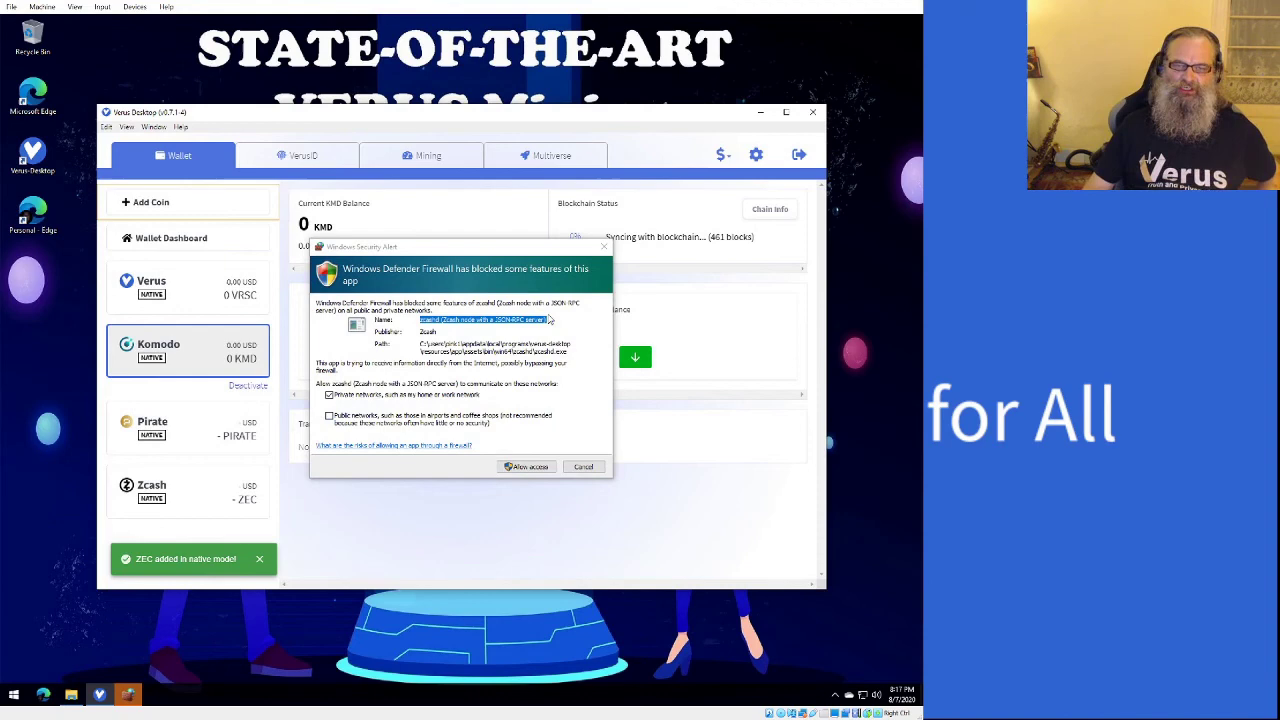
click(329, 416)
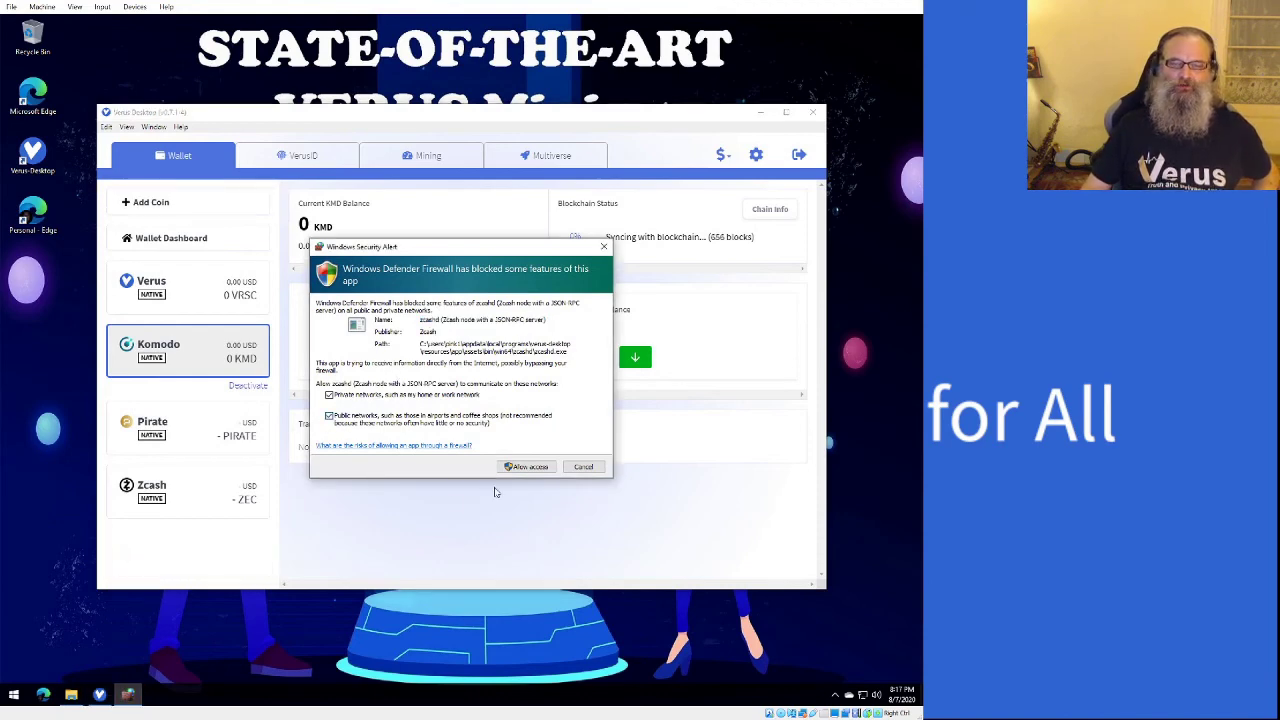
click(520, 468)
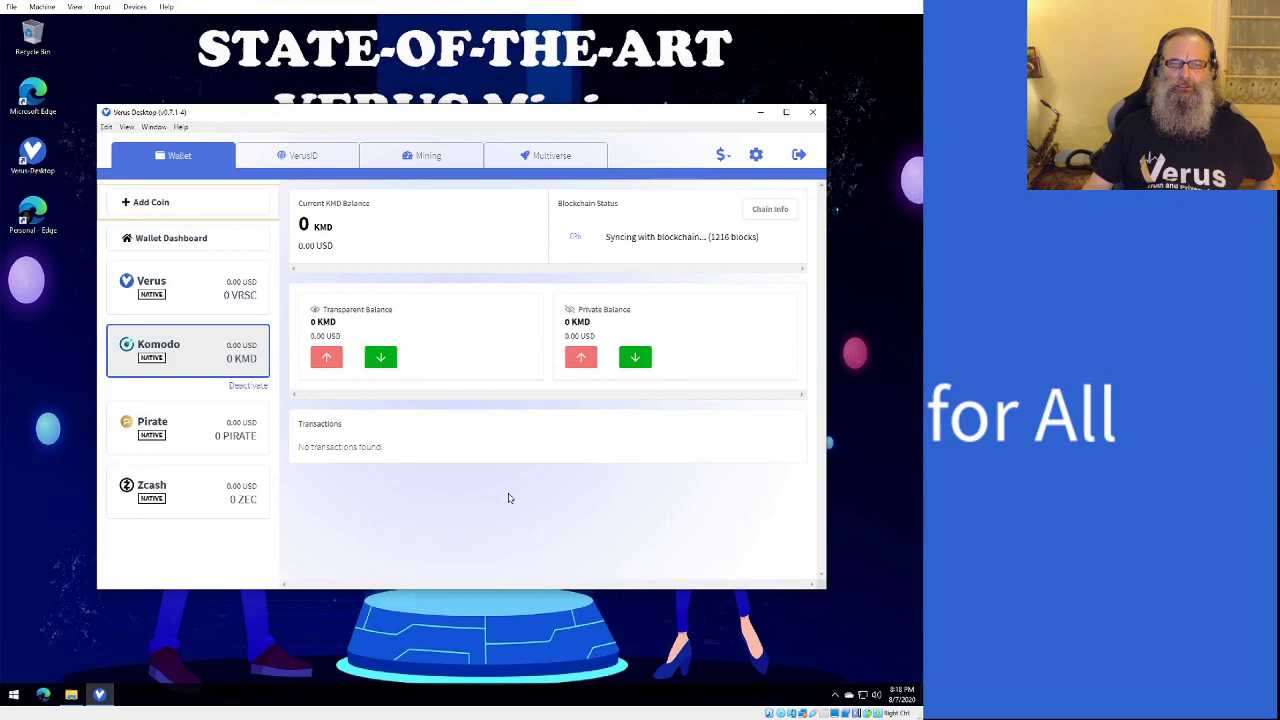
Cycle through the Pirate, Zcash, Komodo and Verus wallets, ending on Verus at 0 VRSC
click(204, 440)
click(185, 512)
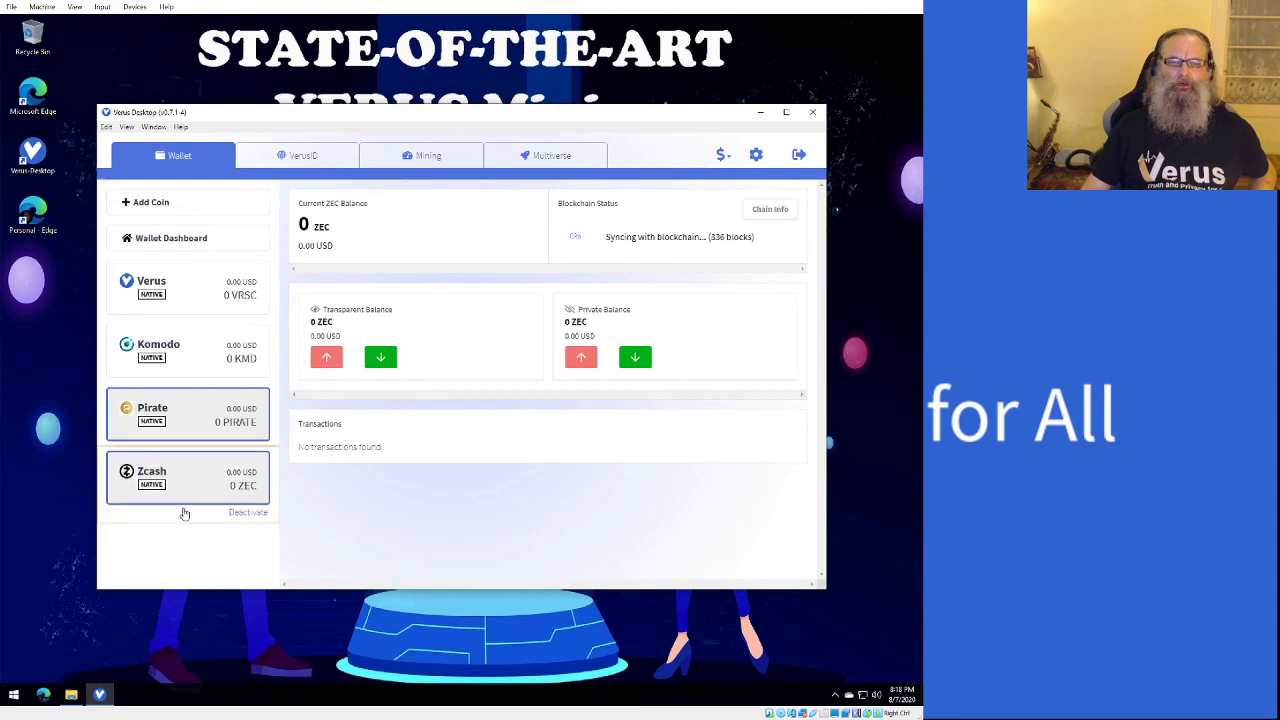
click(186, 352)
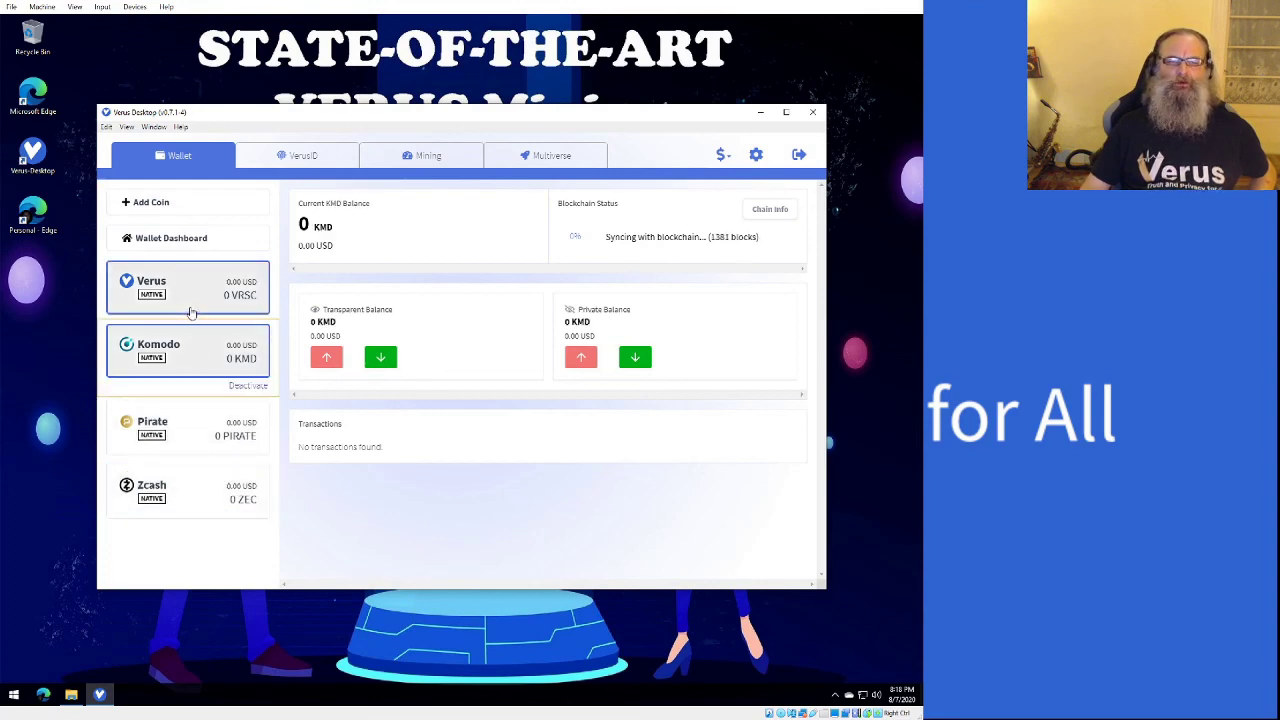
click(191, 310)
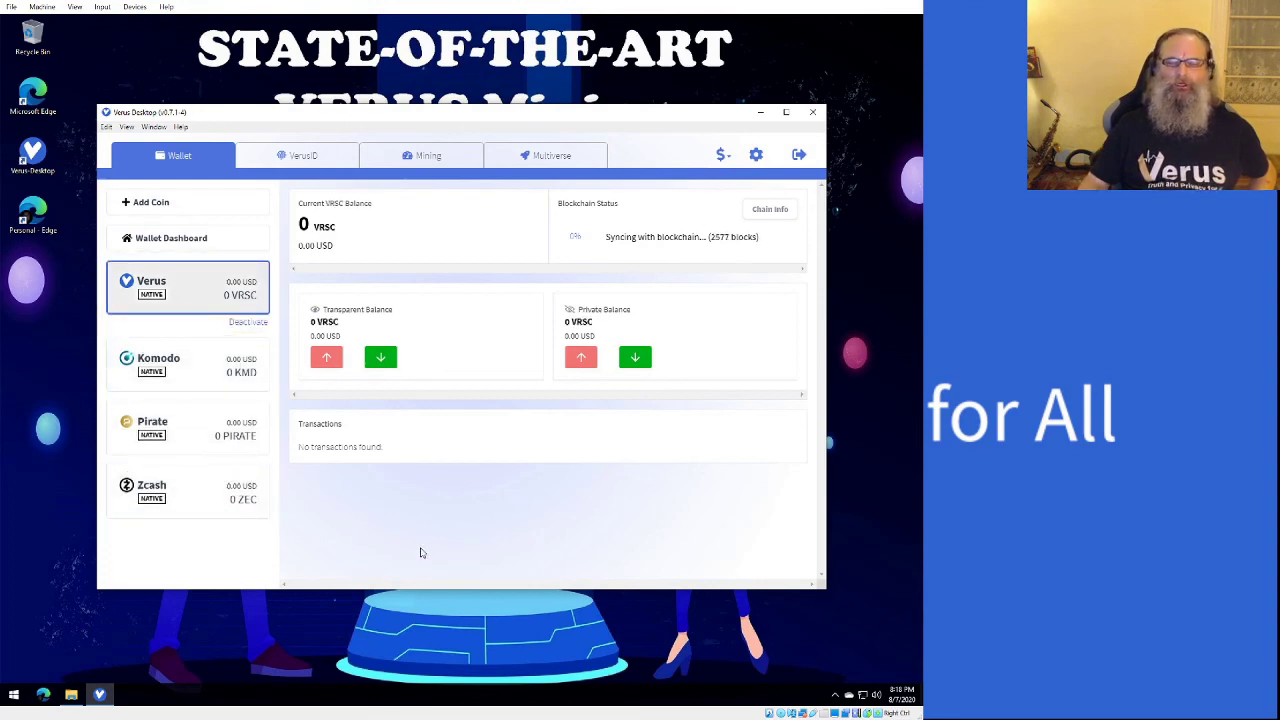